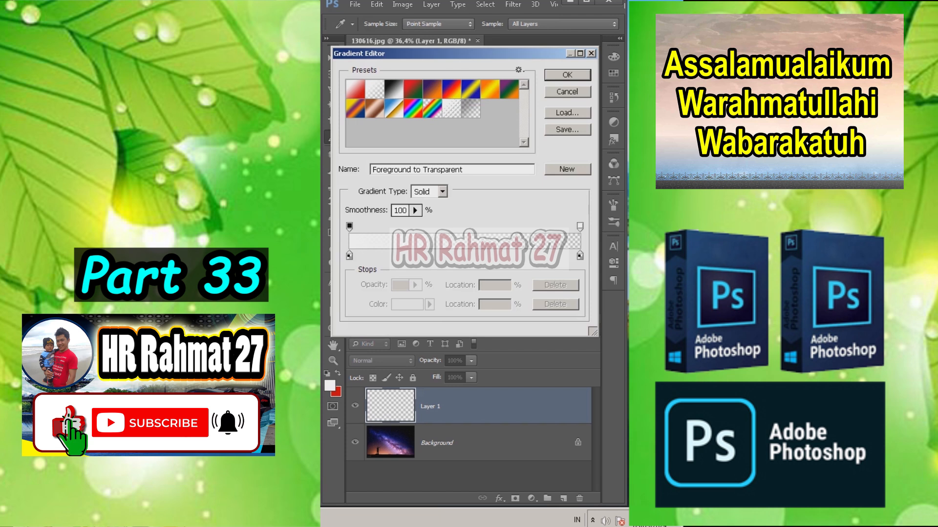
- Fill the flashlight beam selection on Layer 1 with a white-to-transparent gradient from the man's hand outward and deselect it
left_click_drag(431, 211, 585, 118)
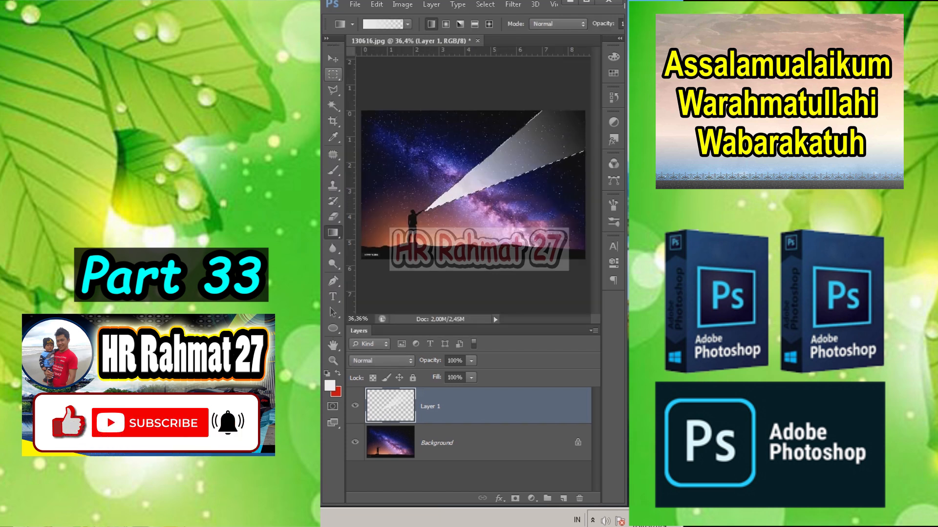
key("m")
key("ctrl+d")
key("v")
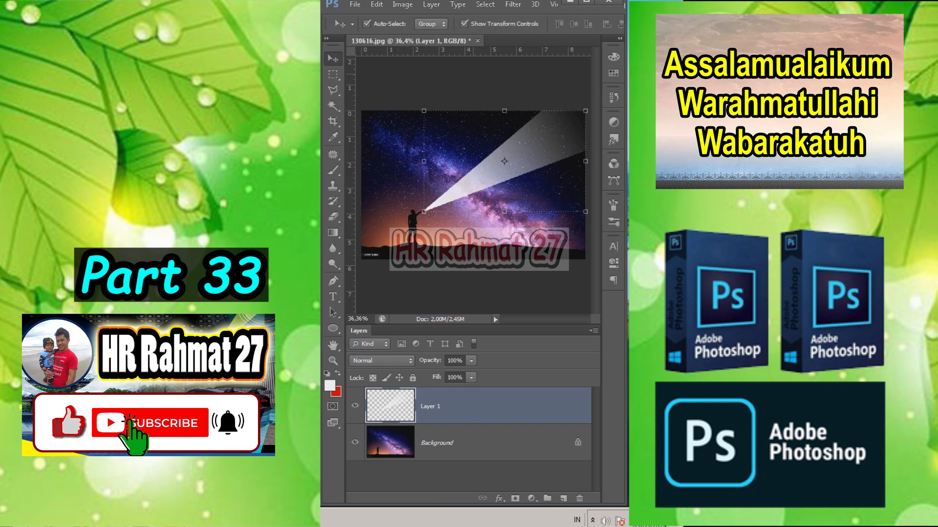
- Soften the light beam with an 8,0-pixel Gaussian Blur and set Layer 1's fill to 74%
left_click(513, 4)
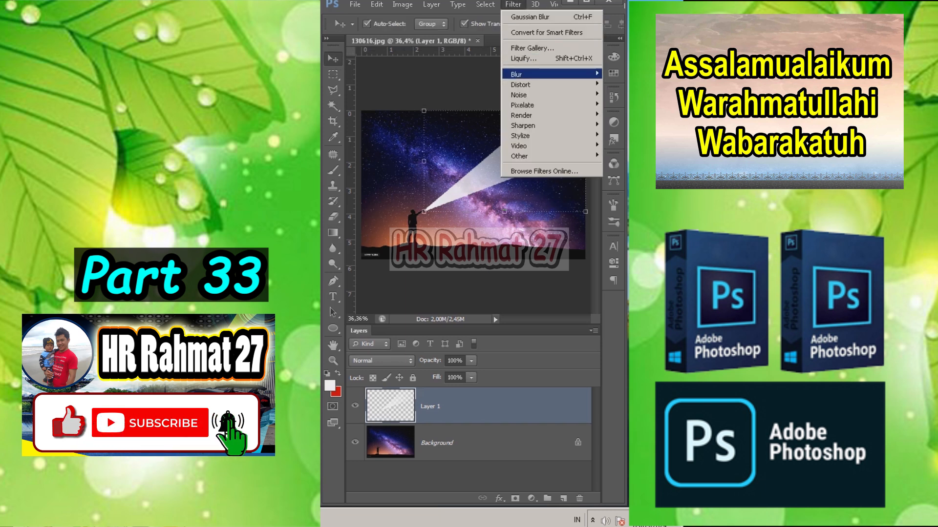
mouse_move(516, 75)
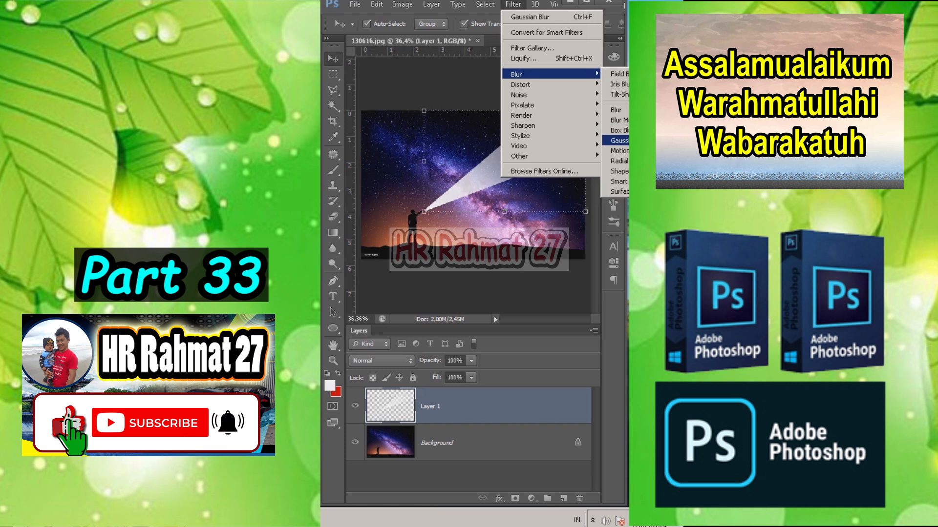
left_click(619, 140)
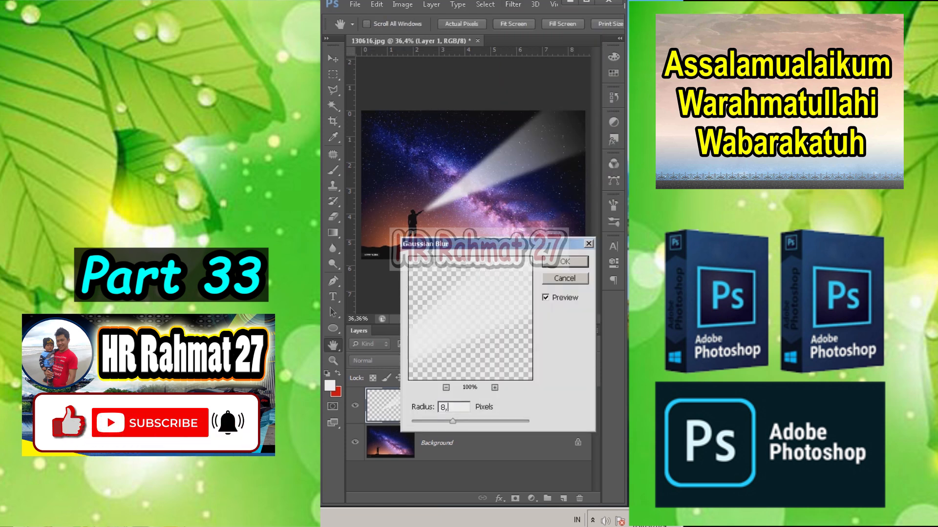
type("0")
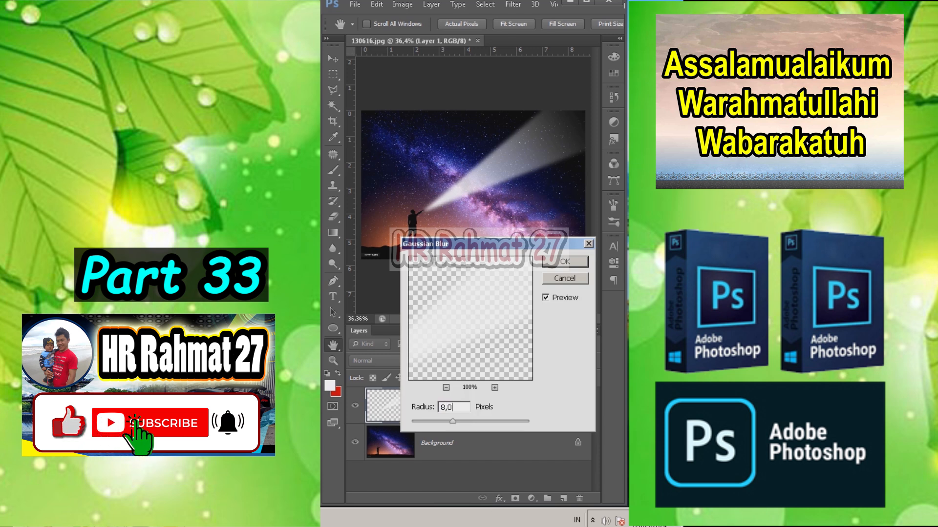
key("Return")
key("v")
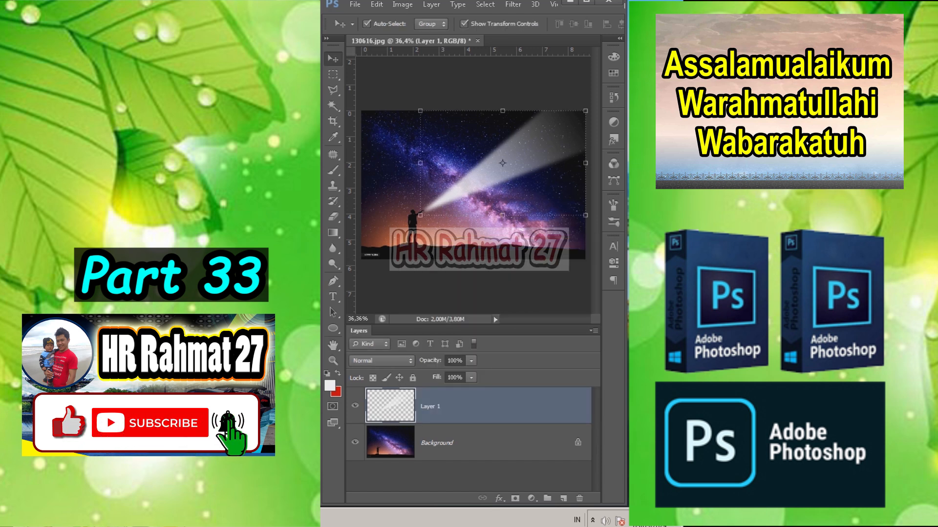
mouse_move(470, 390)
left_mouse_down()
mouse_move(446, 391)
mouse_move(455, 390)
left_mouse_up()
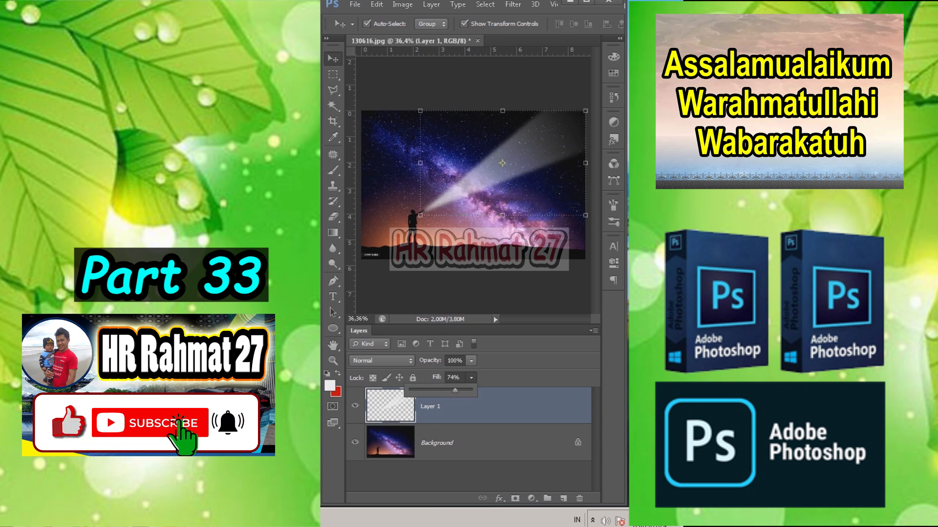
key("Return")
- Compare the night sky photo with and without the light beam by toggling Layer 1's visibility
scroll(473, 186, "down", 5)
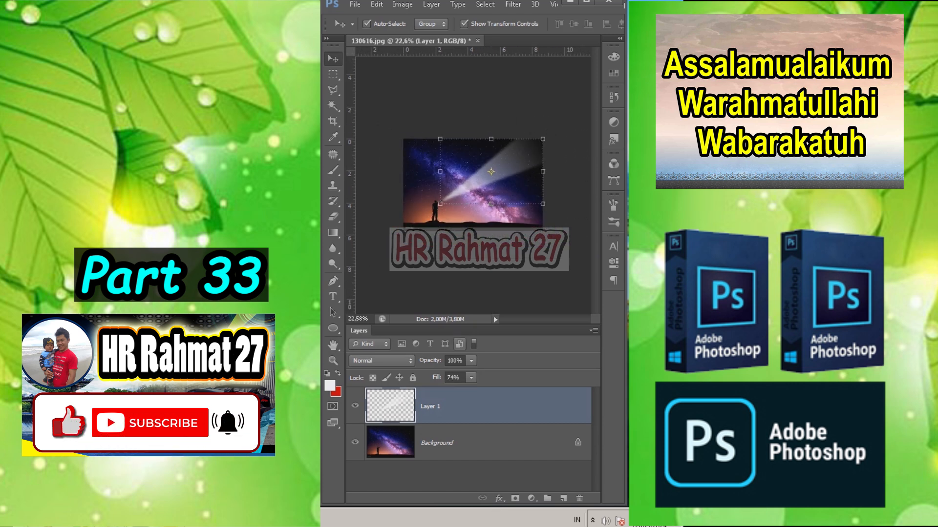
left_click(355, 405)
left_click(355, 405)
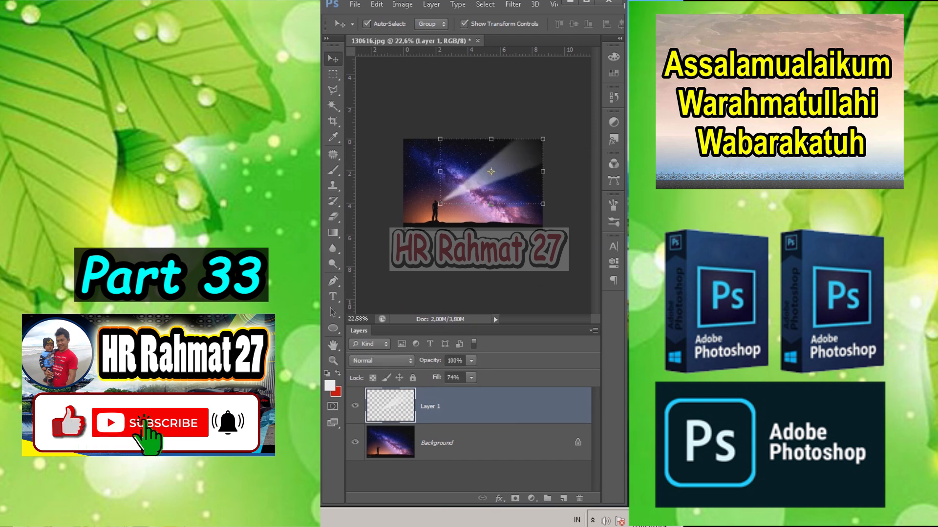
left_click(355, 405)
left_click(423, 475)
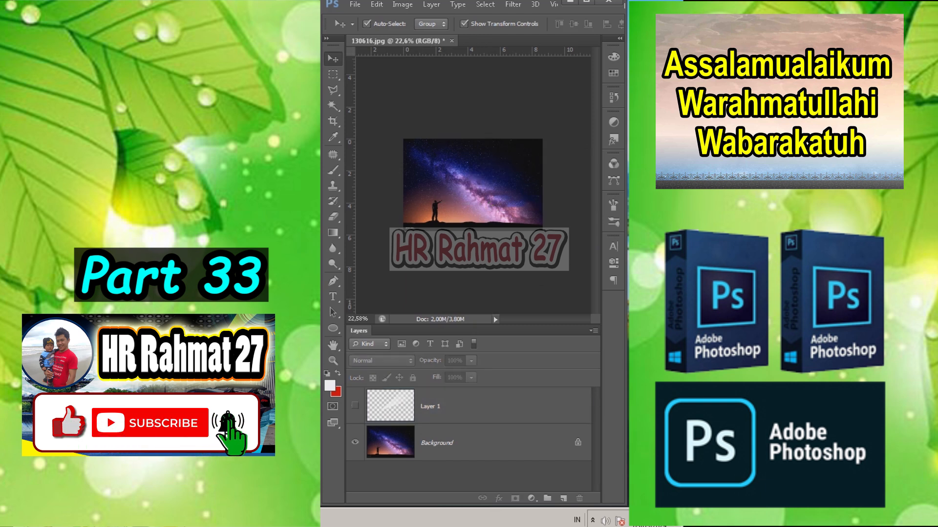
left_click(355, 405)
left_click(355, 405)
scroll(473, 185, "up", 5)
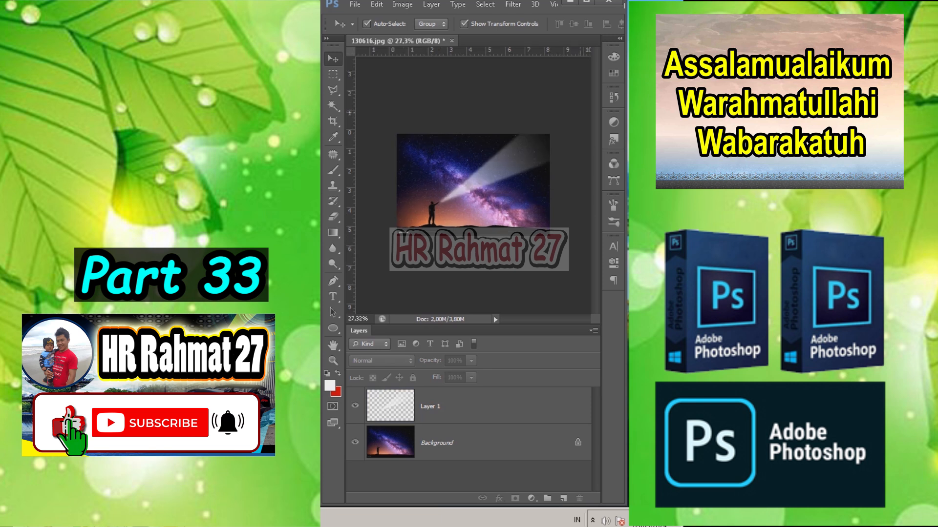
left_click(355, 405)
left_click(355, 405)
left_click(355, 405)
left_click(355, 405)
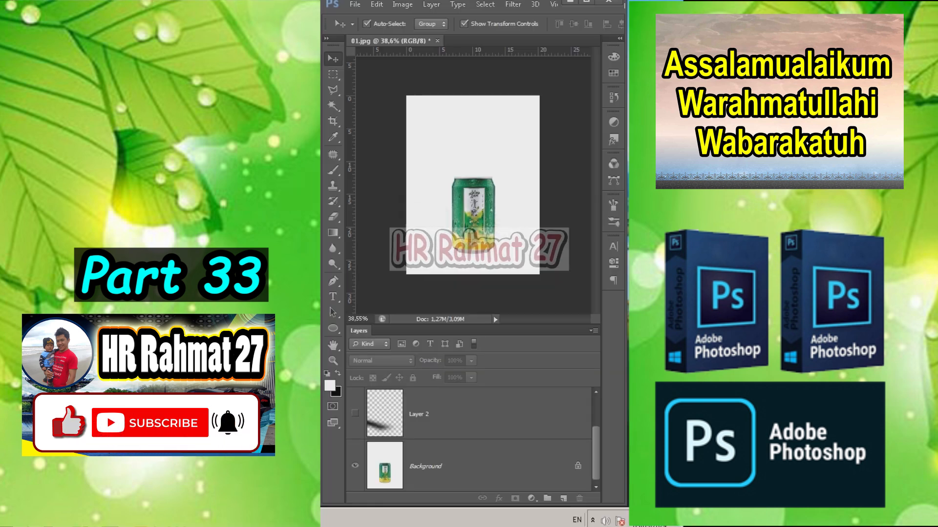
- Compare the can image with and without its shadow by toggling Layer 2's visibility
left_click(355, 413)
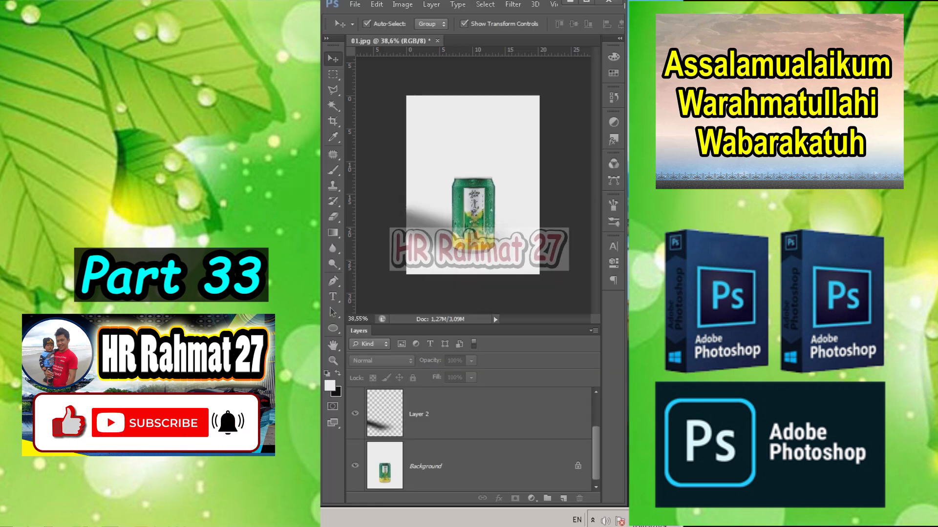
left_click(355, 414)
left_click(355, 414)
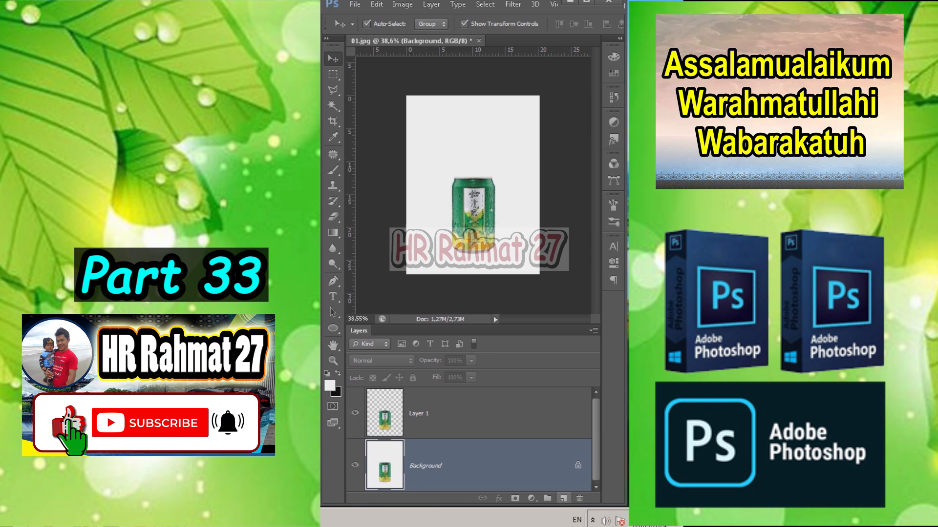
- Add a layer above the Background, outline a slanted shadow from the can to the canvas's left edge, and fill it with black
left_click(563, 498)
key("l")
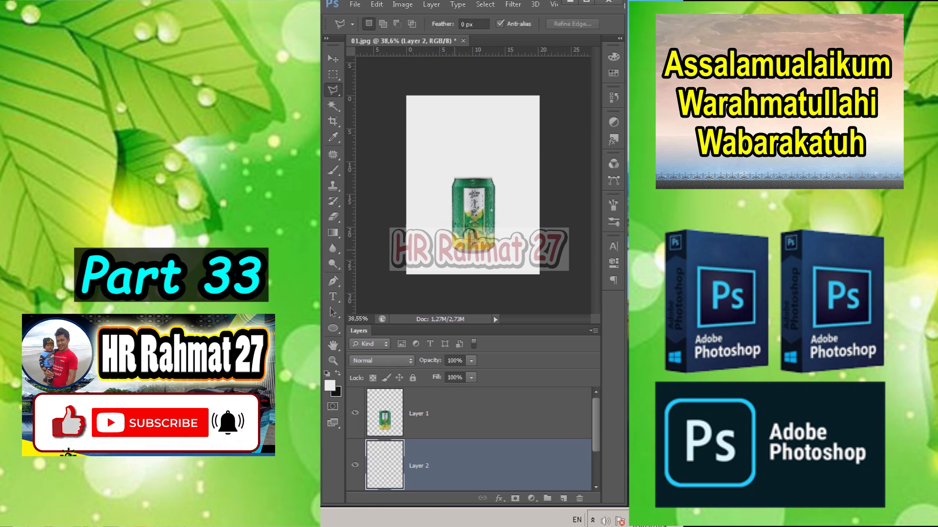
left_click(397, 229)
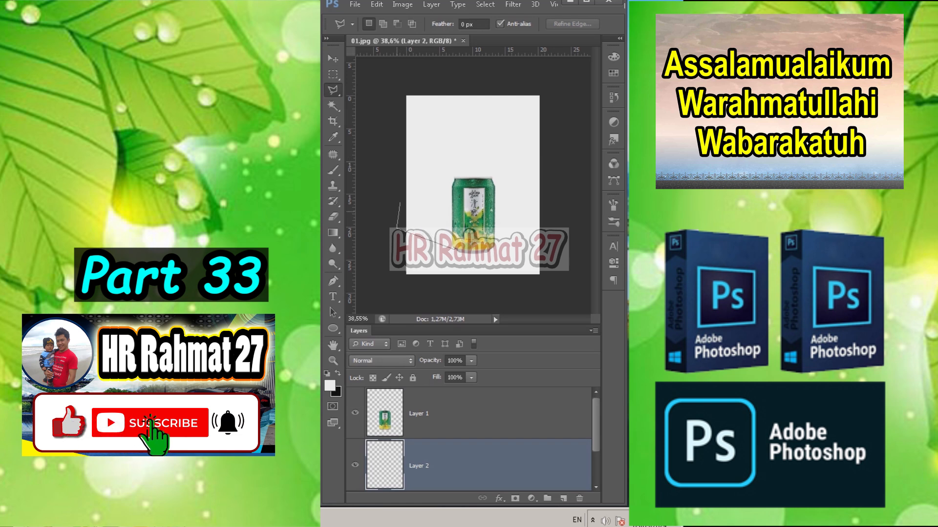
left_click(400, 185)
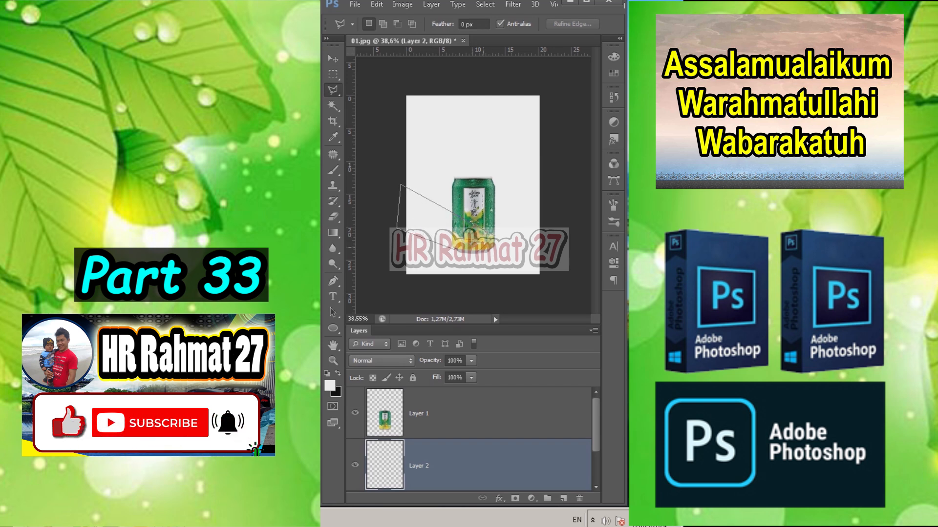
key("Return")
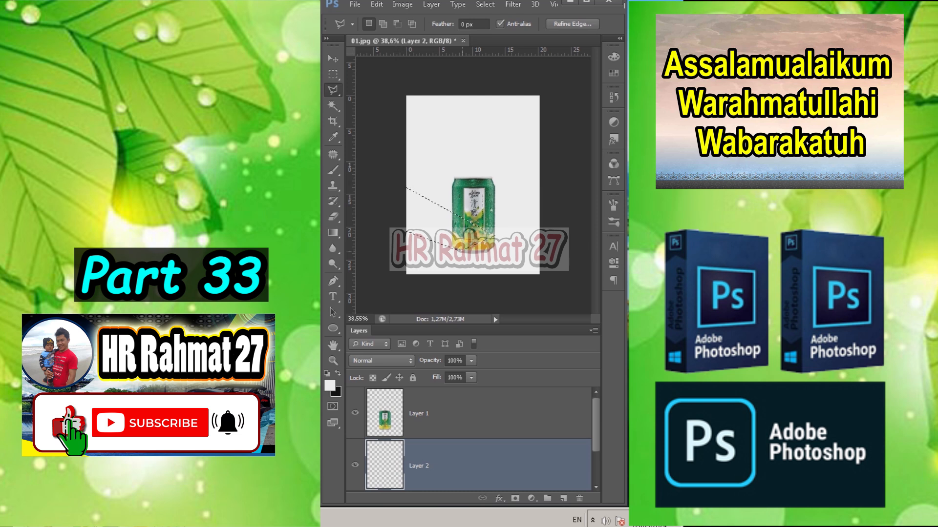
key("ctrl+BackSpace")
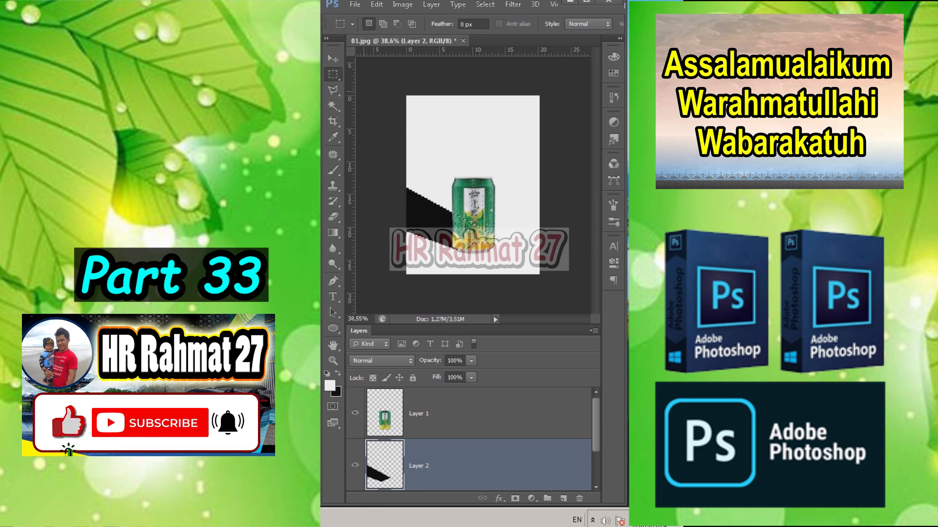
- Soften the can's black shadow with a 25,0-pixel Gaussian Blur and set Layer 2's fill to 45%
left_click(333, 59)
left_click(513, 4)
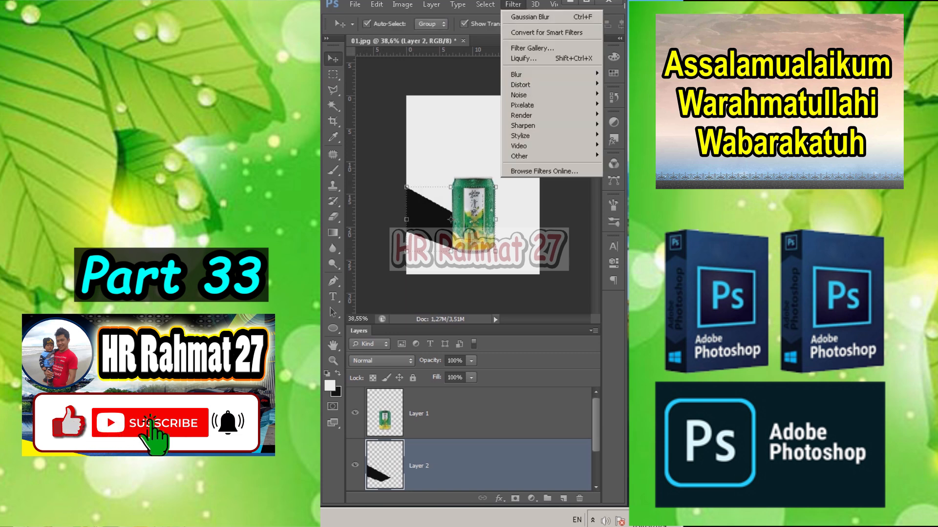
mouse_move(530, 74)
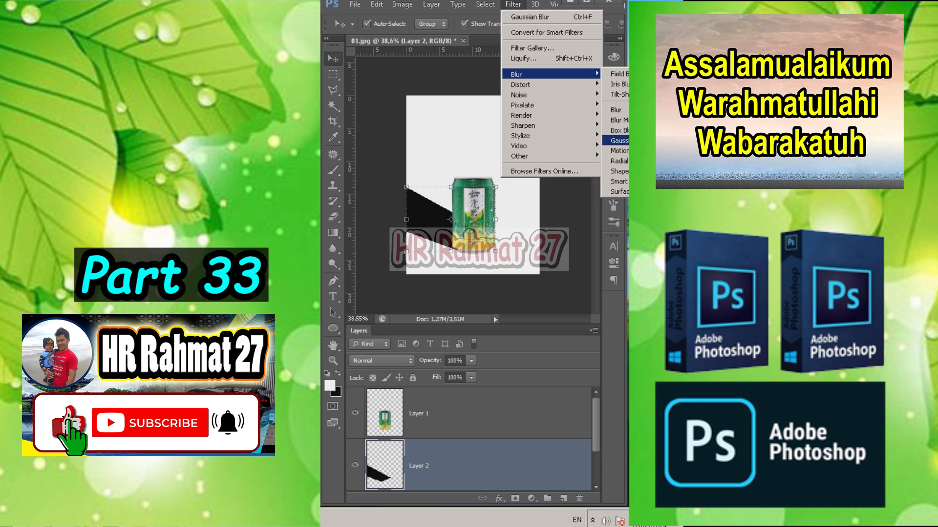
left_click(617, 140)
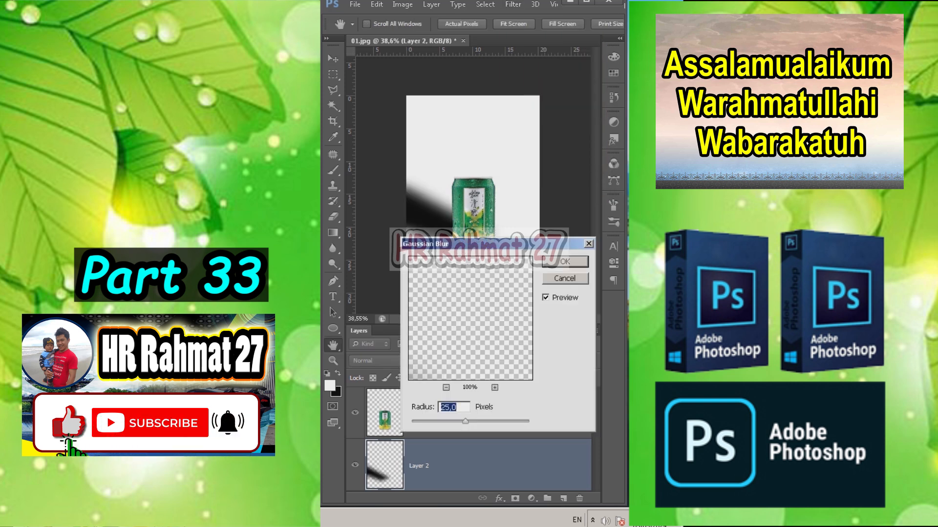
key("Return")
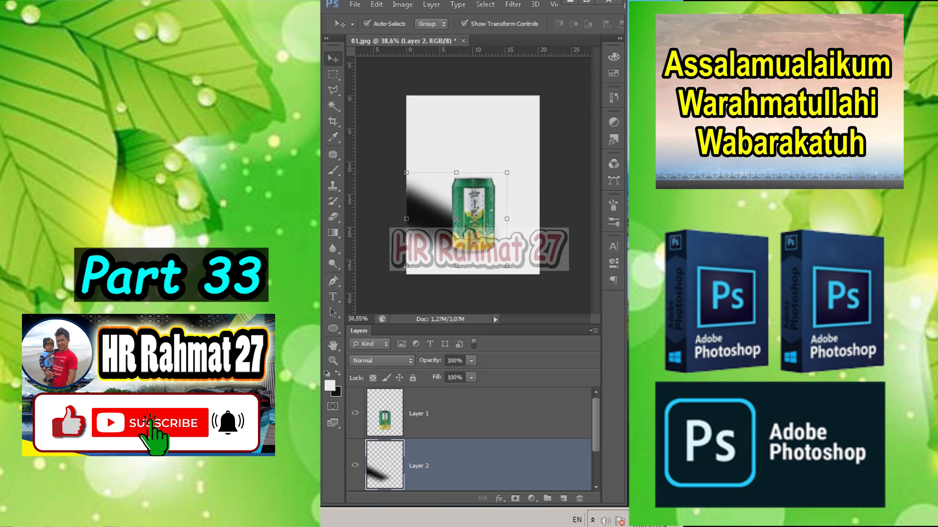
left_click_drag(471, 390, 437, 391)
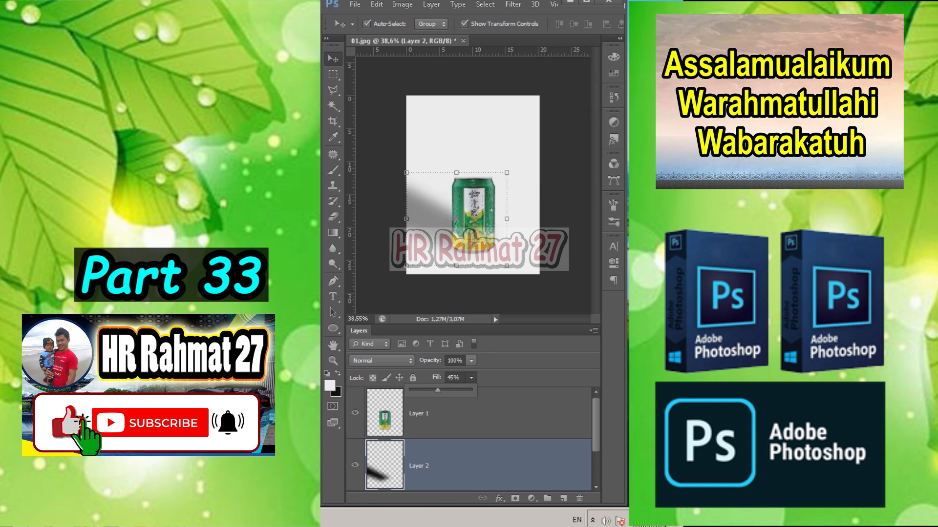
left_click(334, 74)
- Check the softened shadow beside the can by toggling Layer 2's visibility
scroll(419, 187, "up", 3)
scroll(419, 188, "down", 1)
left_click(355, 465)
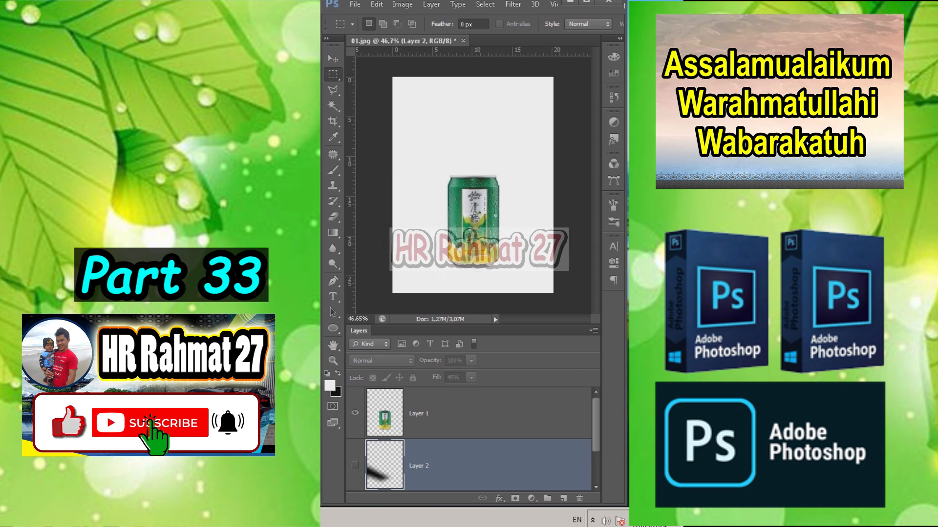
left_click(355, 465)
left_click(355, 465)
left_click(355, 465)
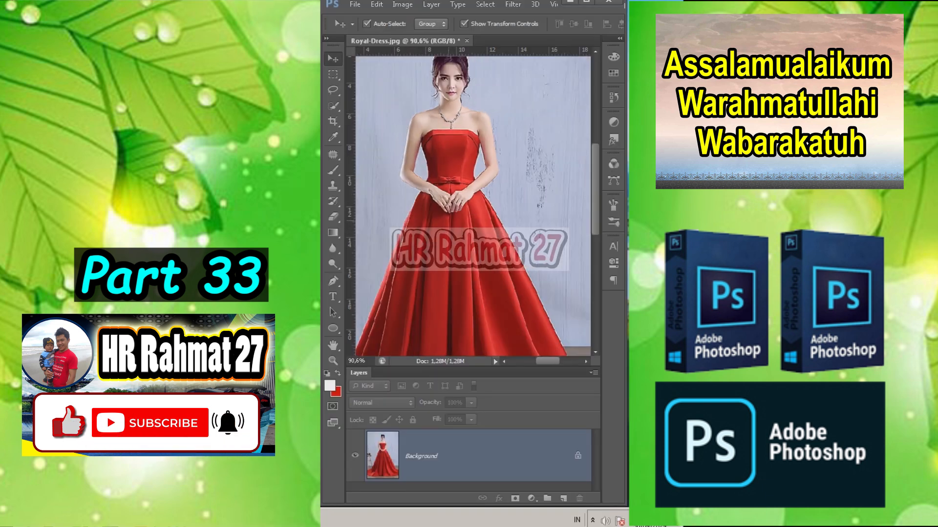
- Select the woman's entire red dress with the Quick Selection Tool
scroll(448, 220, "down", 5)
right_click(333, 106)
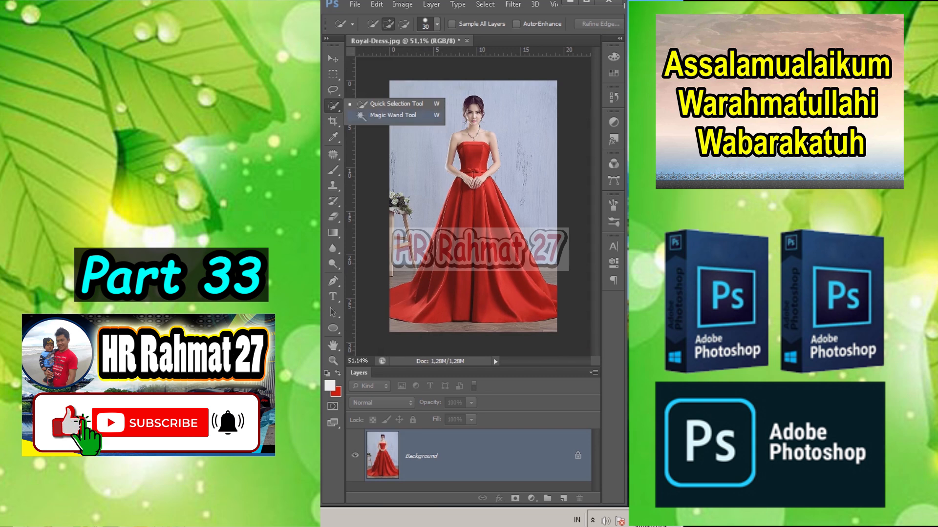
left_click(397, 104)
mouse_move(475, 158)
left_mouse_down()
mouse_move(481, 210)
mouse_move(463, 265)
left_mouse_up()
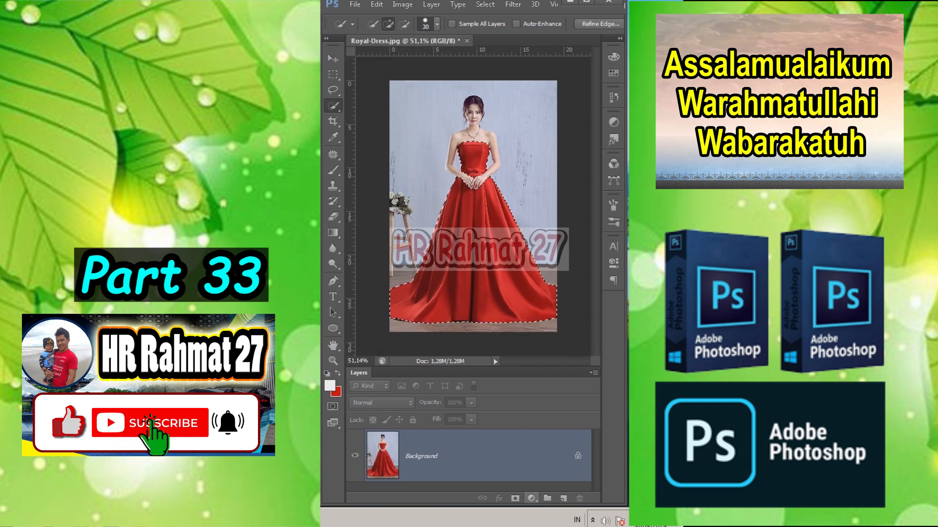
- Add a Hue/Saturation adjustment masked to the dress and sample the skirt to target the Reds range
left_click(530, 498)
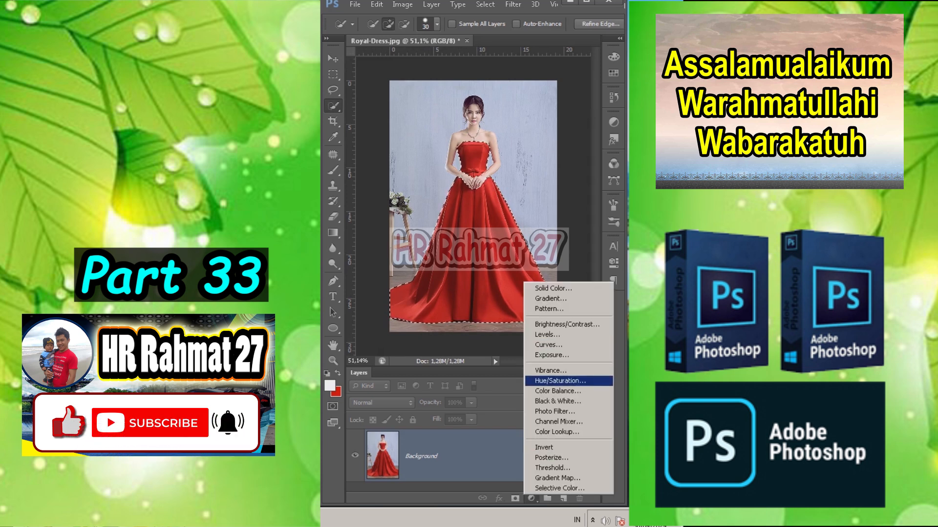
left_click(560, 380)
left_click(439, 290)
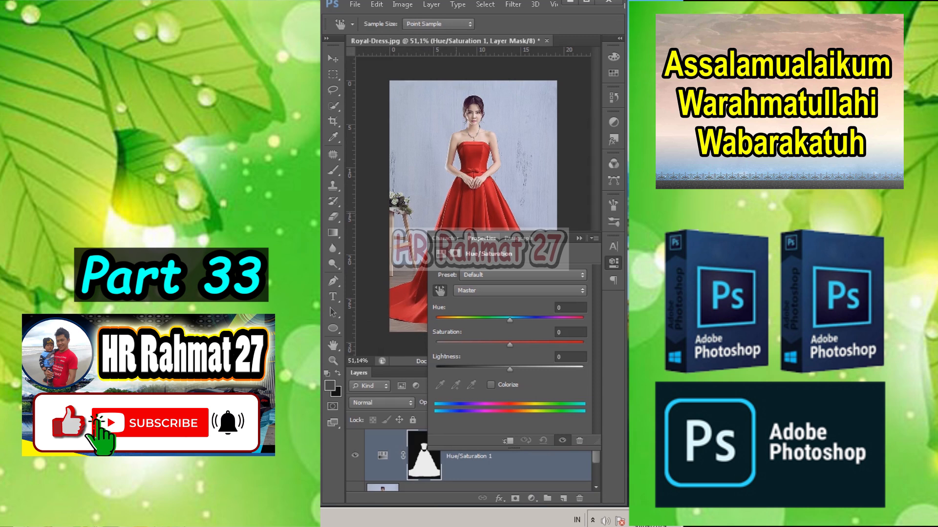
left_click(471, 210)
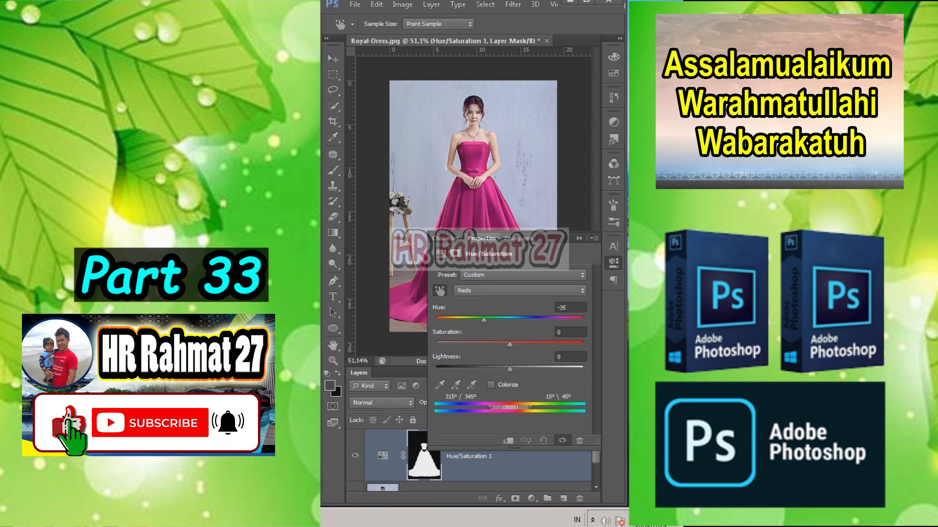
- Recolor the dress purple by setting the Reds hue to -66 and saturation to +26
left_click_drag(477, 320, 470, 320)
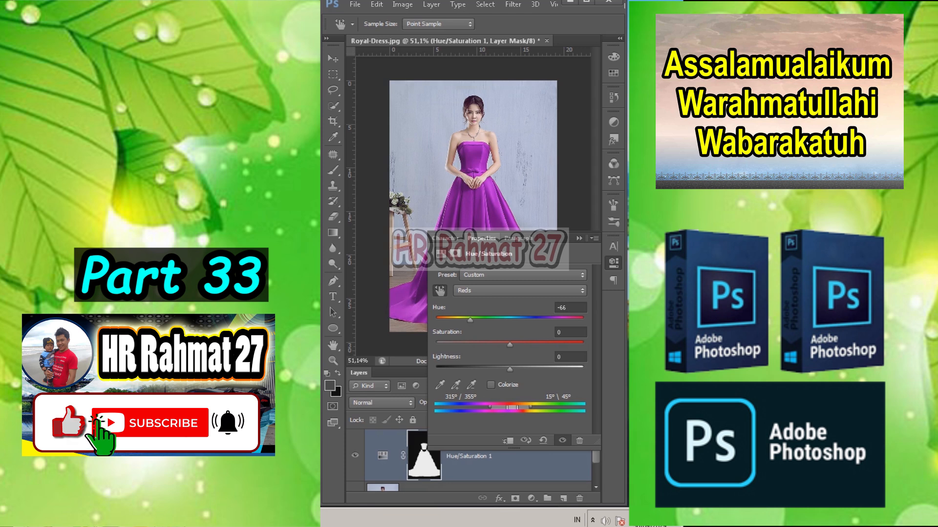
left_click_drag(509, 345, 529, 345)
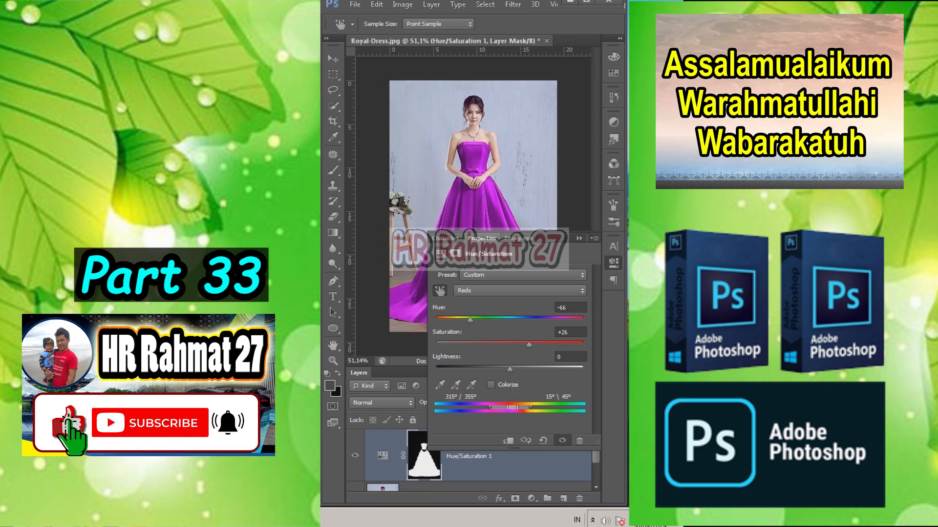
left_click(580, 238)
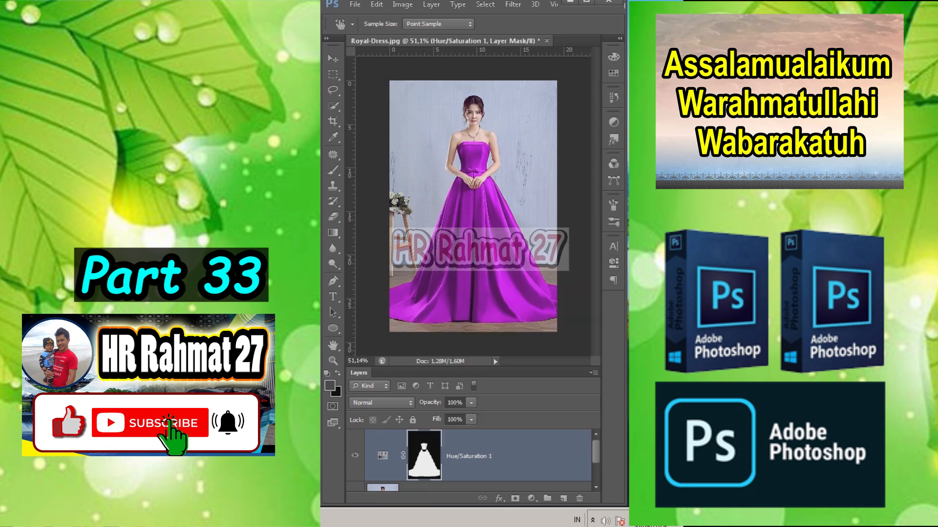
- Compare the purple recolor with the original red dress by toggling the Hue/Saturation 1 adjustment's visibility
scroll(474, 201, "up", 3)
scroll(474, 201, "up", 4)
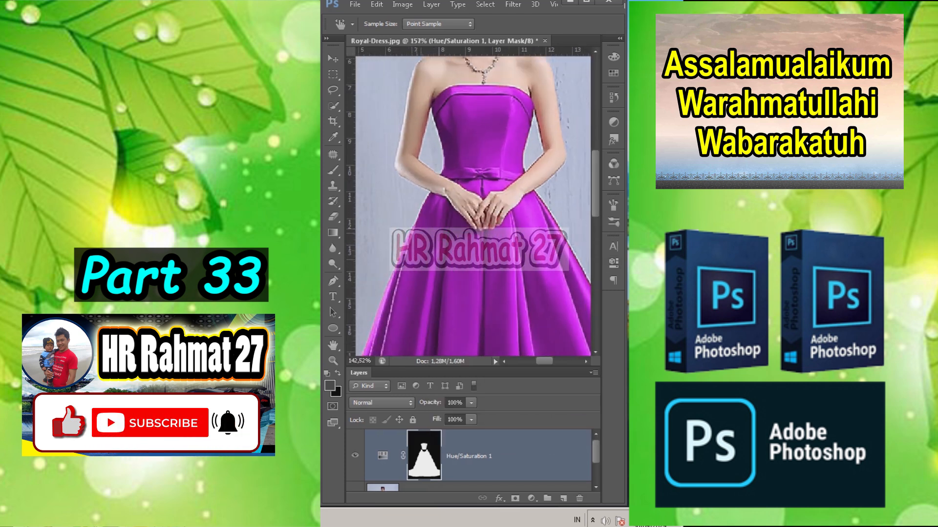
left_click(354, 455)
left_click(354, 455)
left_click(354, 455)
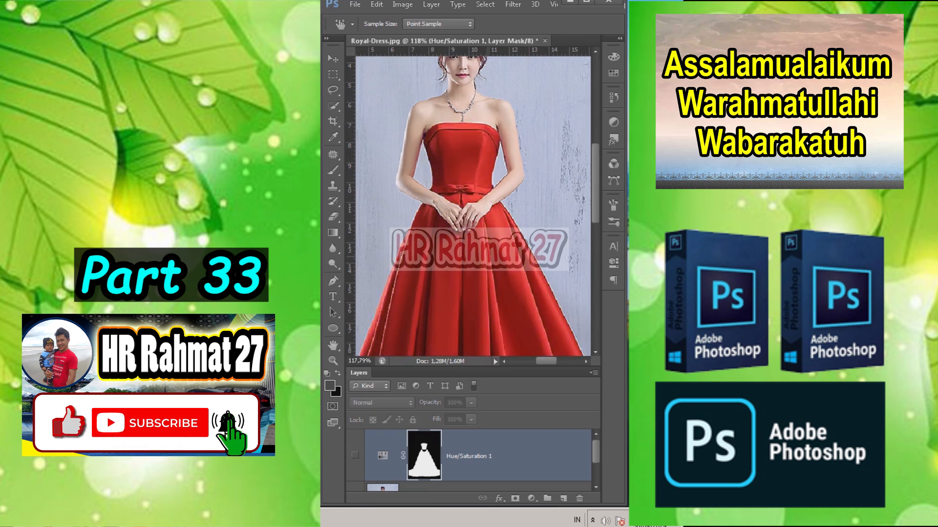
key("ctrl+0")
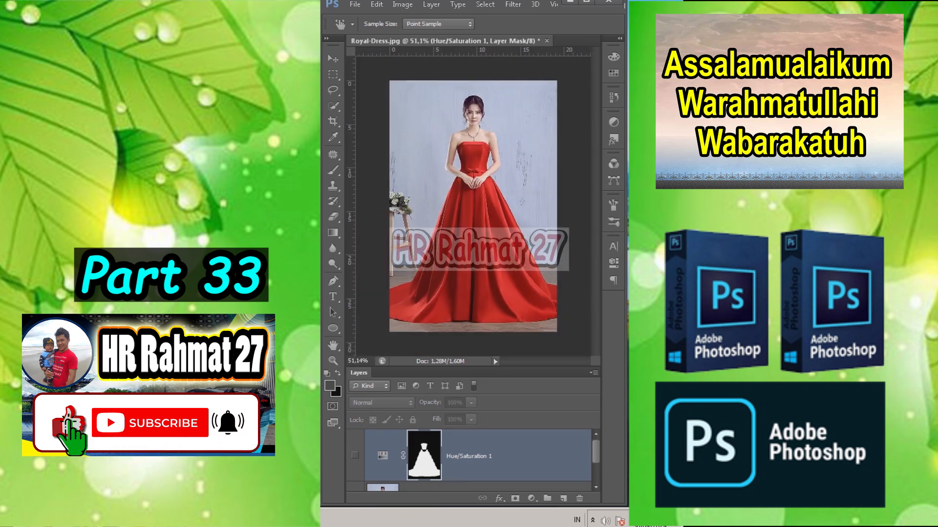
left_click(354, 455)
left_click(355, 455)
left_click(354, 455)
left_click(355, 455)
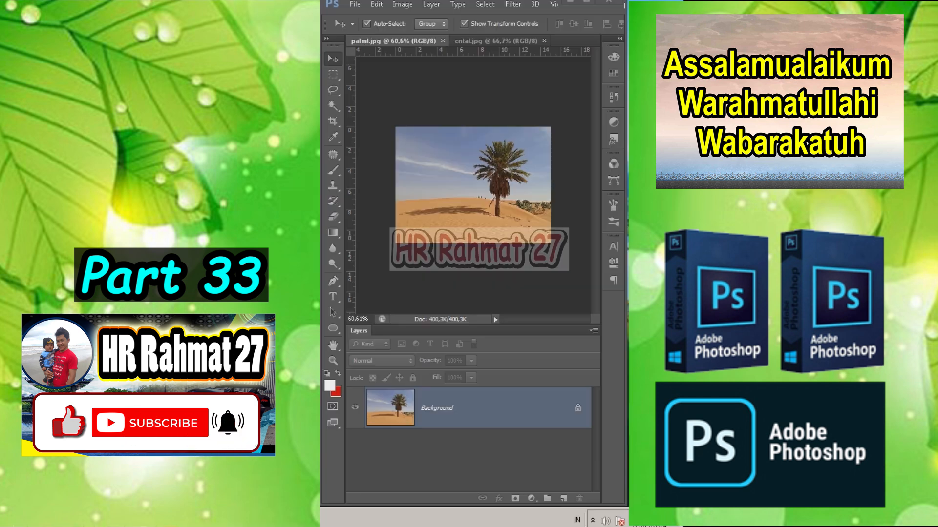
- Apply Levels to only the Blue channel of the palm photo, with black input 134 and white input 143
key("ctrl+0")
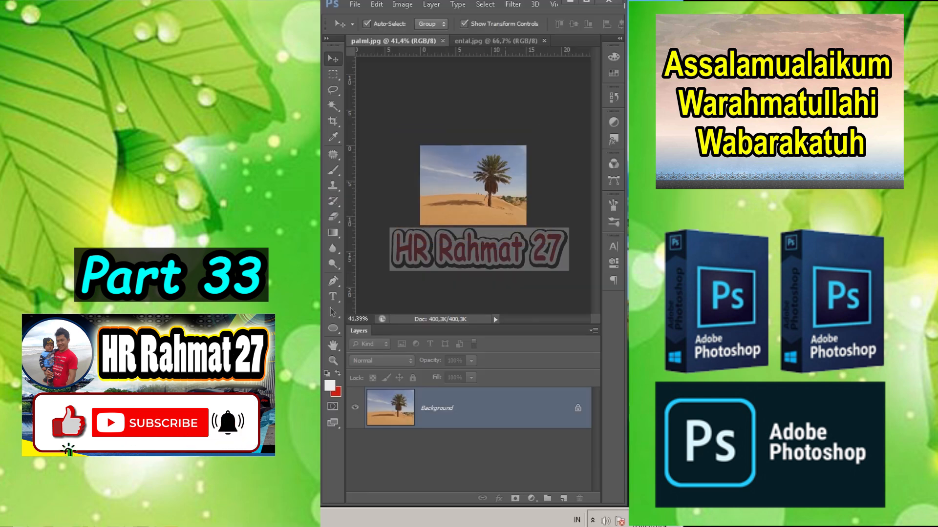
left_click(613, 163)
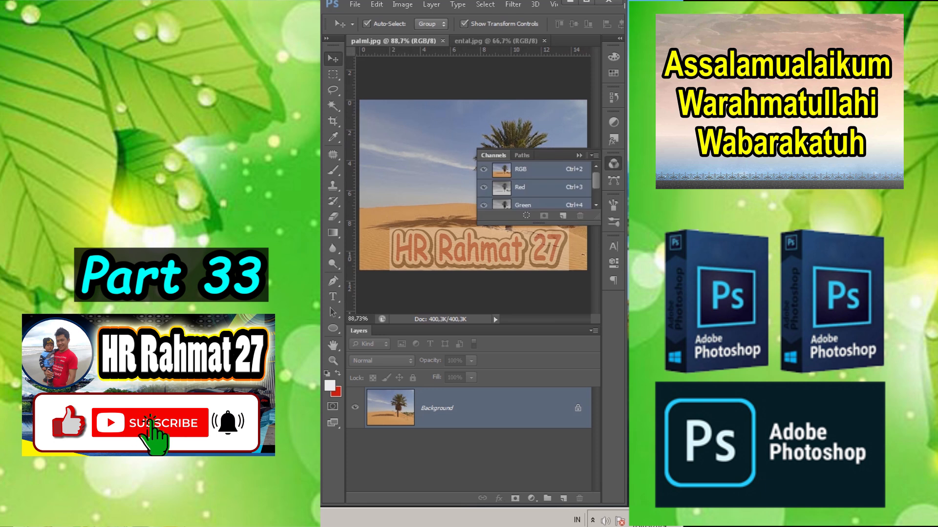
scroll(537, 185, "down", 1)
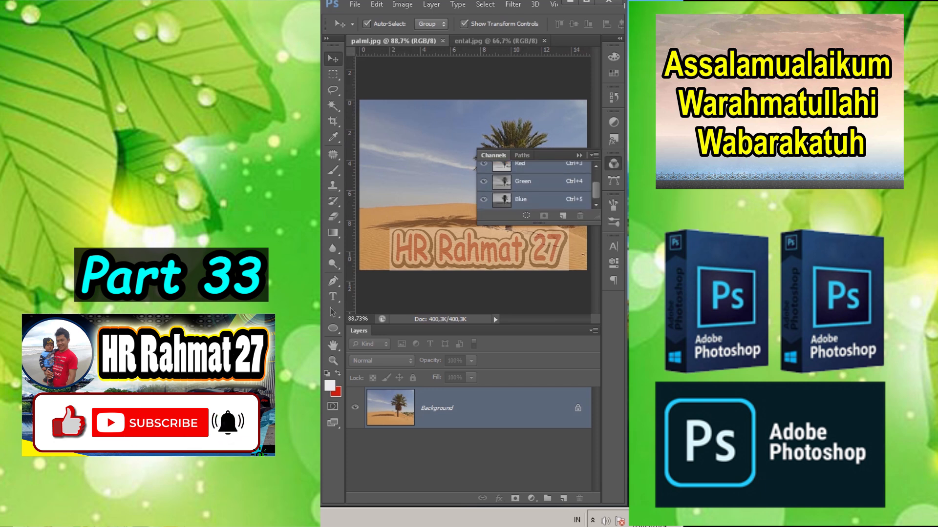
left_click(532, 200)
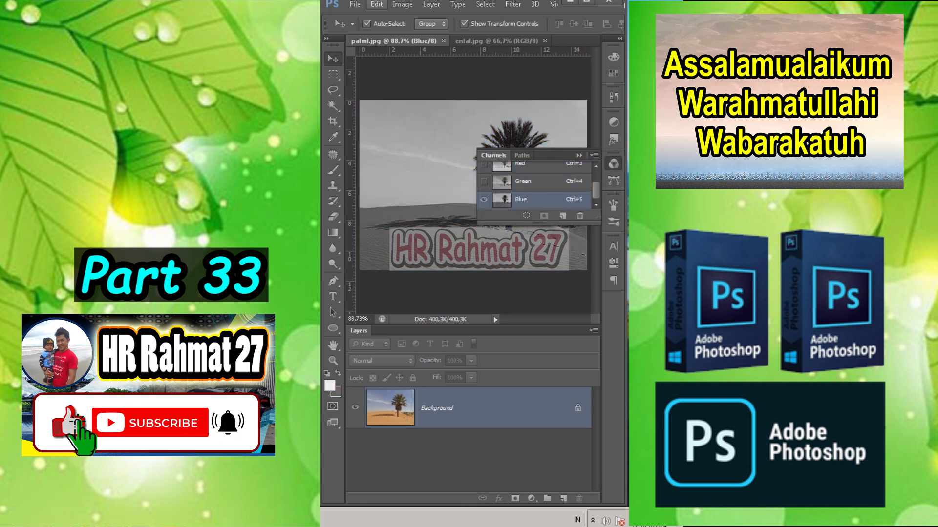
left_click(402, 4)
mouse_move(417, 33)
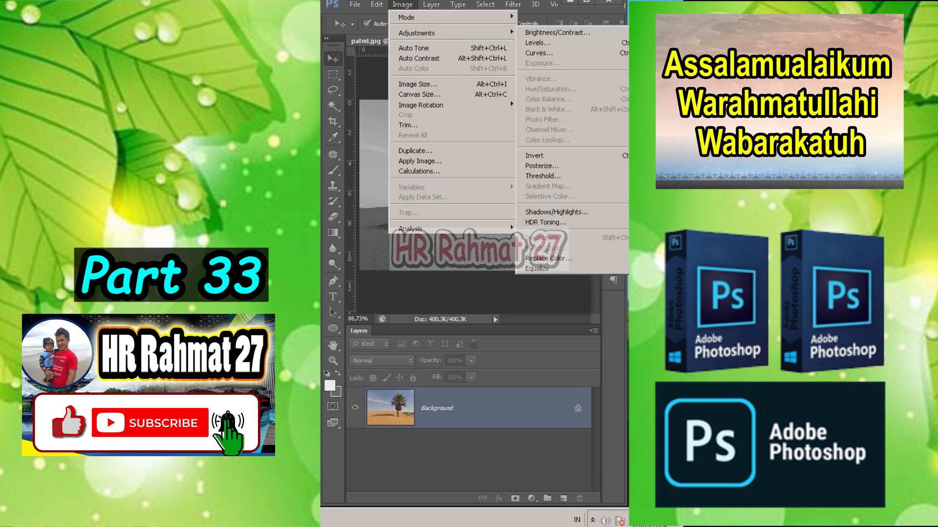
left_click(538, 42)
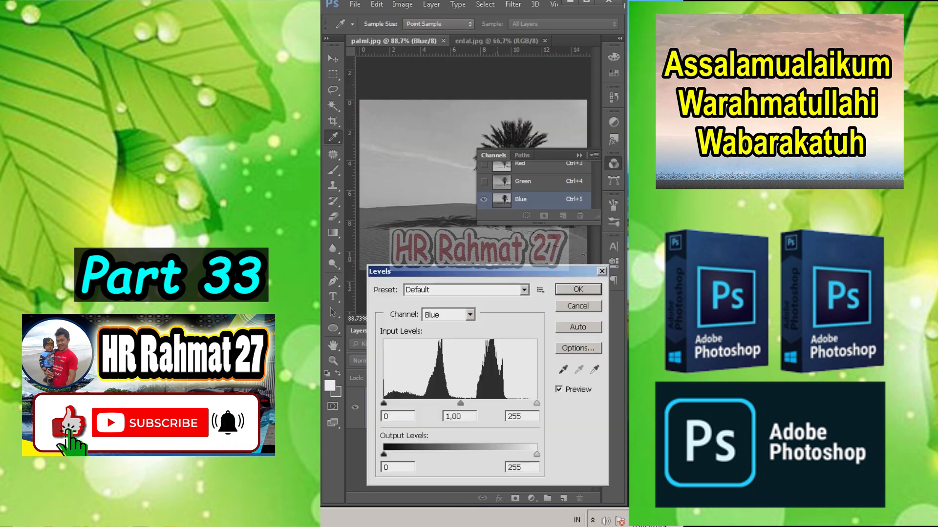
left_click_drag(384, 403, 460, 403)
left_click_drag(537, 403, 469, 404)
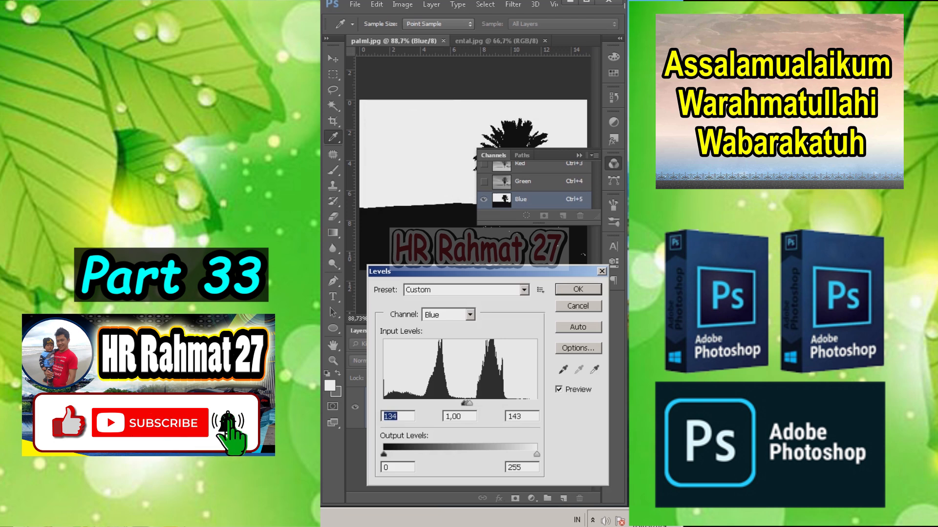
key("Return")
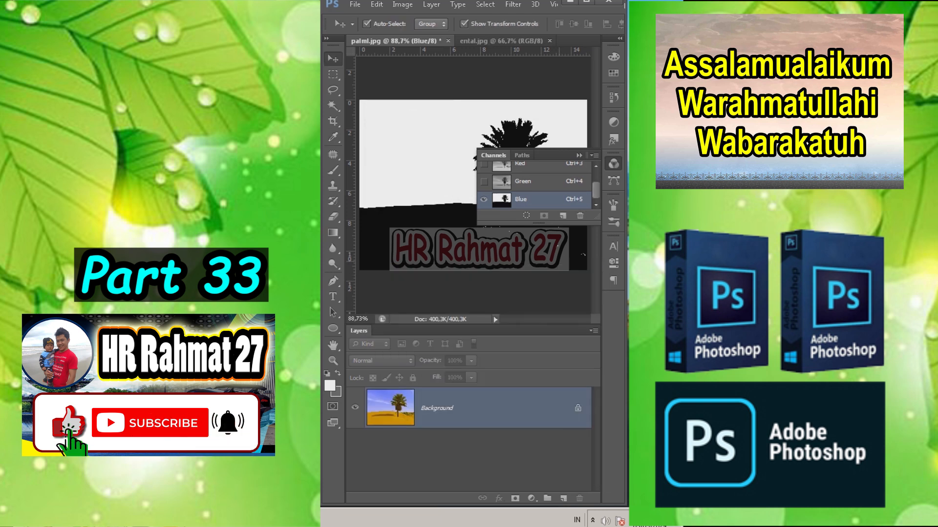
- Load the Blue channel as a selection of the sky and, back in RGB, cut the sky onto its own layer
key("w")
left_click(501, 199, "ctrl")
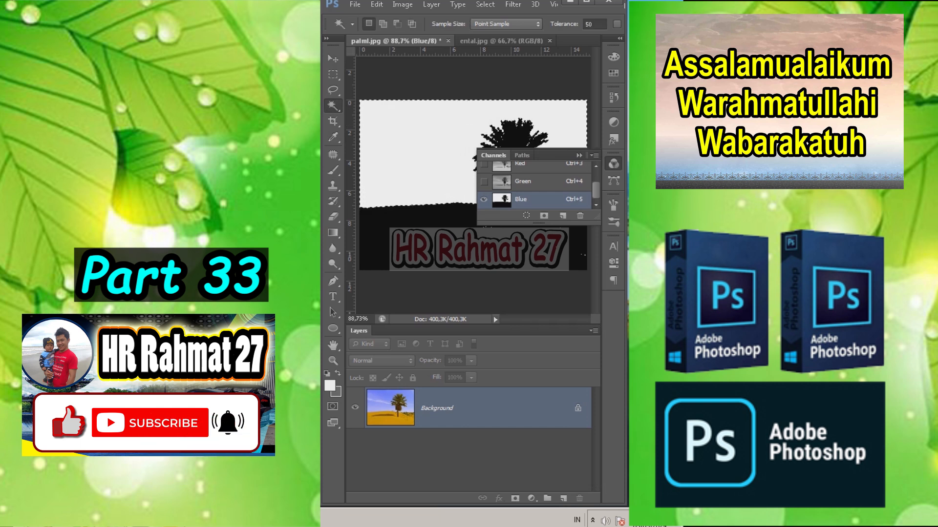
scroll(534, 185, "up", 2)
left_click(528, 169)
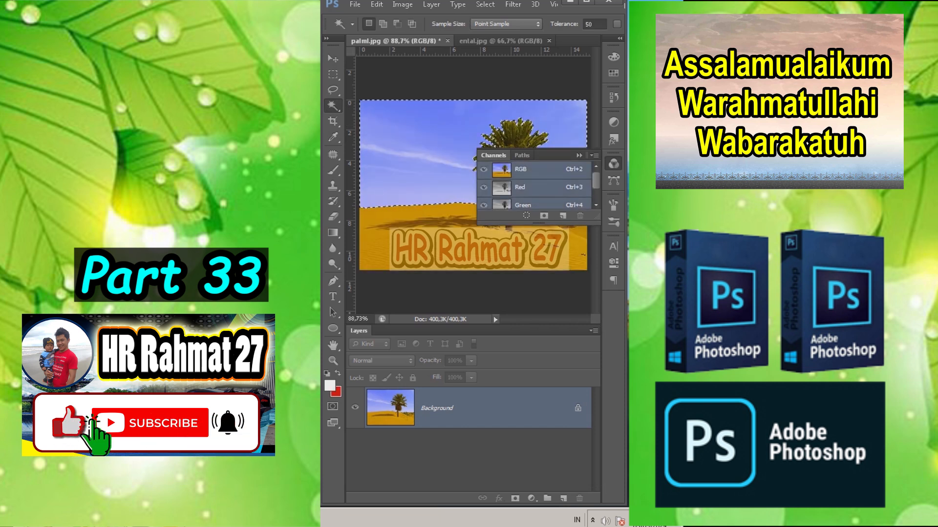
left_click(579, 155)
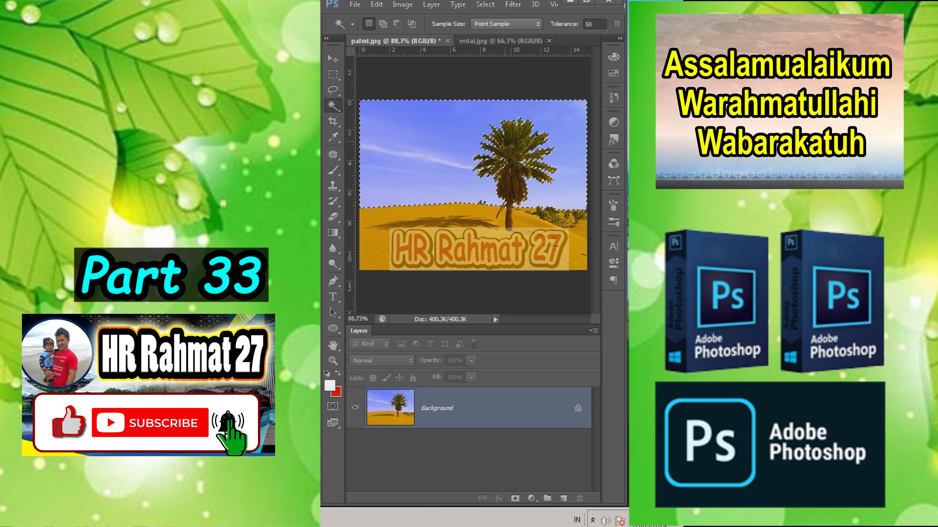
right_click(439, 138)
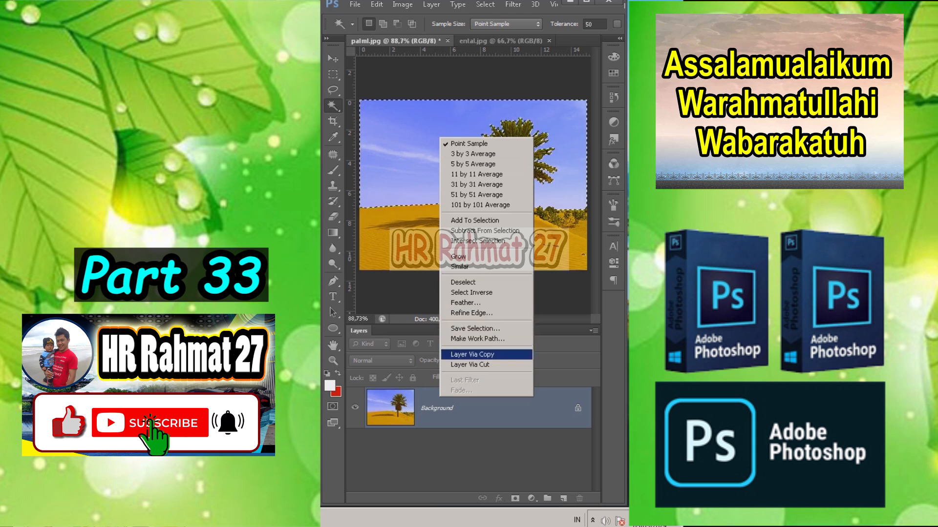
left_click(470, 365)
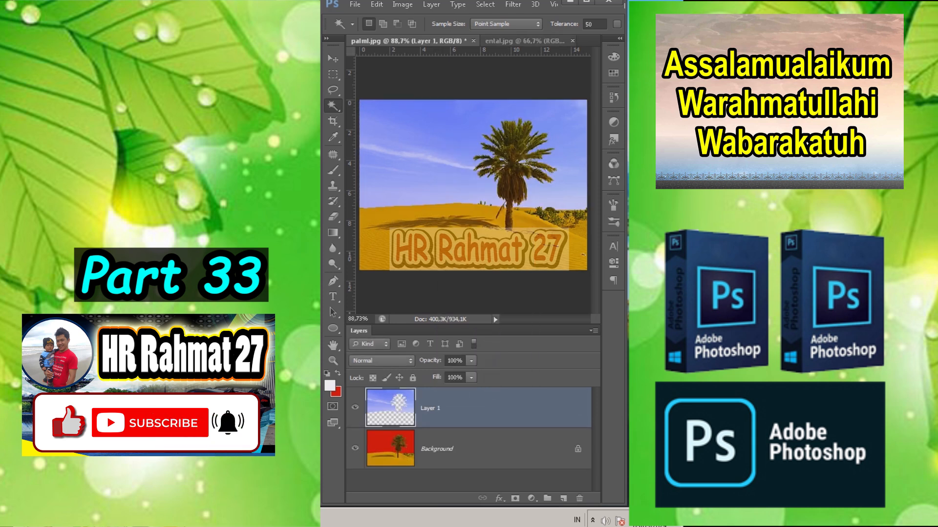
- Place the beach photo from ental.jpg over the palm scene and clip it to the cut-out sky layer
left_click(518, 40)
left_click(332, 59)
left_click_drag(457, 188, 477, 173)
key("ctrl+minus")
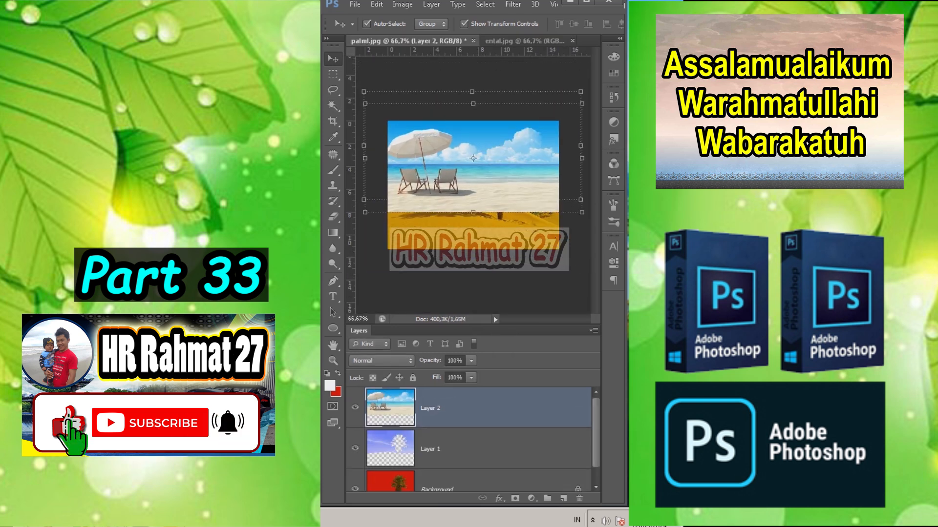
key("ctrl+alt+g")
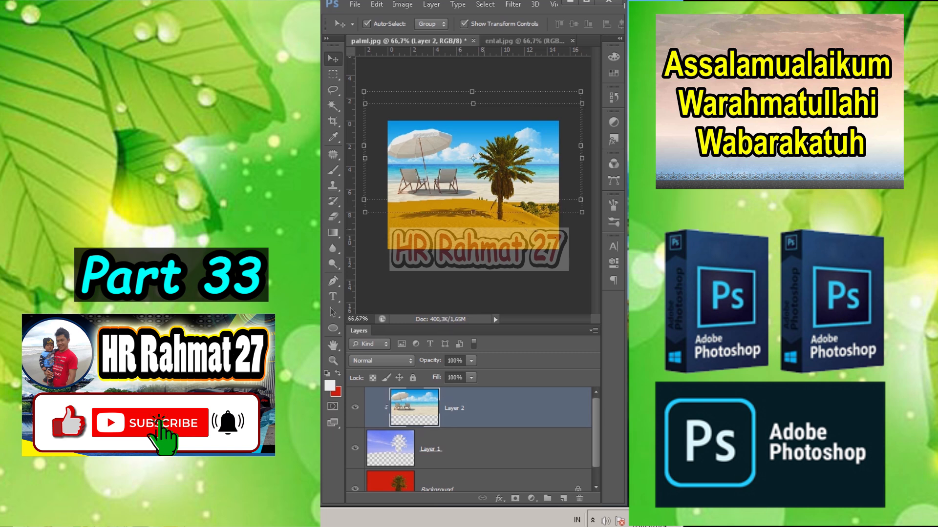
left_click(484, 229)
- Inspect the palm's edges against the beach background, toggling Layer 2's visibility to compare
scroll(484, 229, "up", 4)
scroll(484, 229, "down", 2)
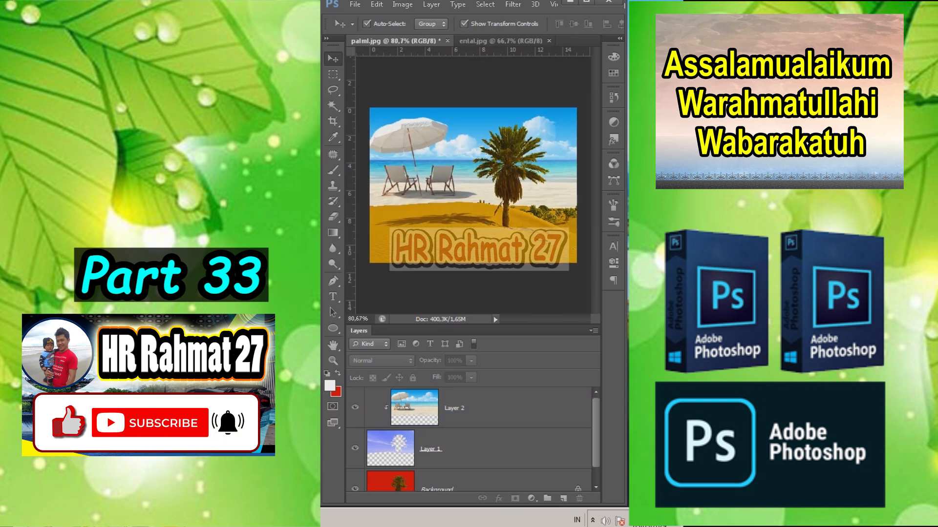
left_click(355, 407)
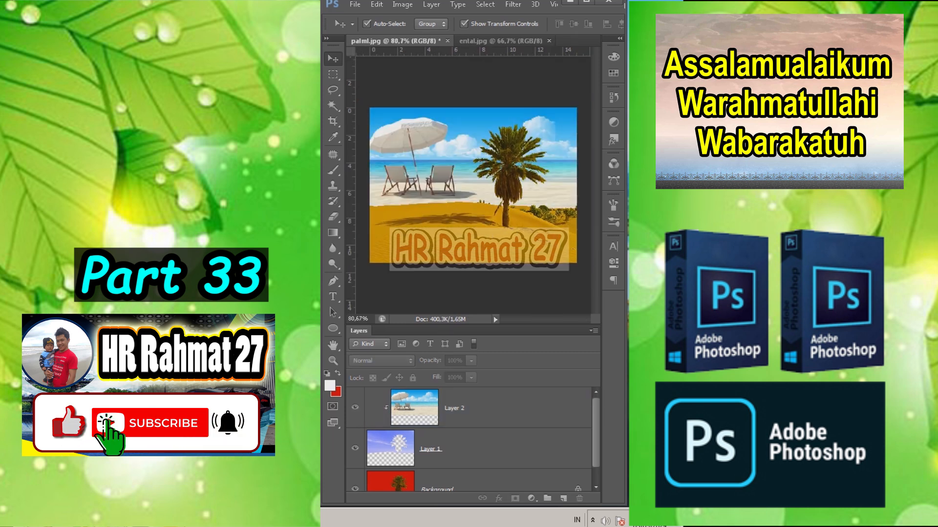
left_click(355, 407)
scroll(518, 131, "up", 13)
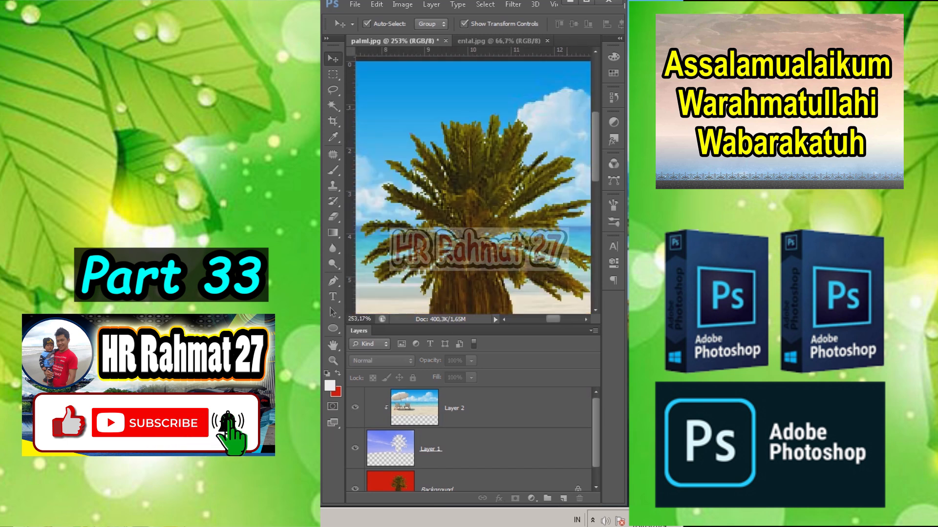
scroll(519, 132, "down", 4)
left_click(355, 407)
left_click(355, 407)
scroll(511, 104, "down", 4)
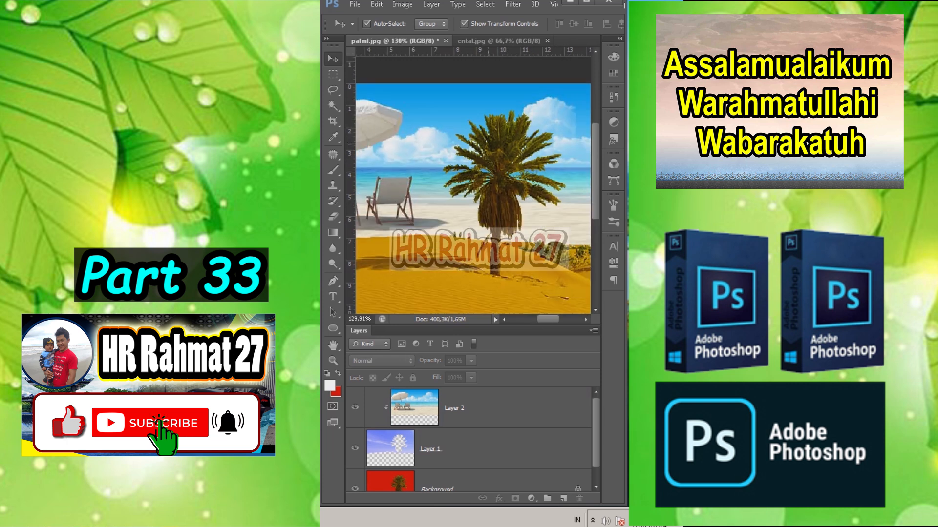
left_click(355, 407)
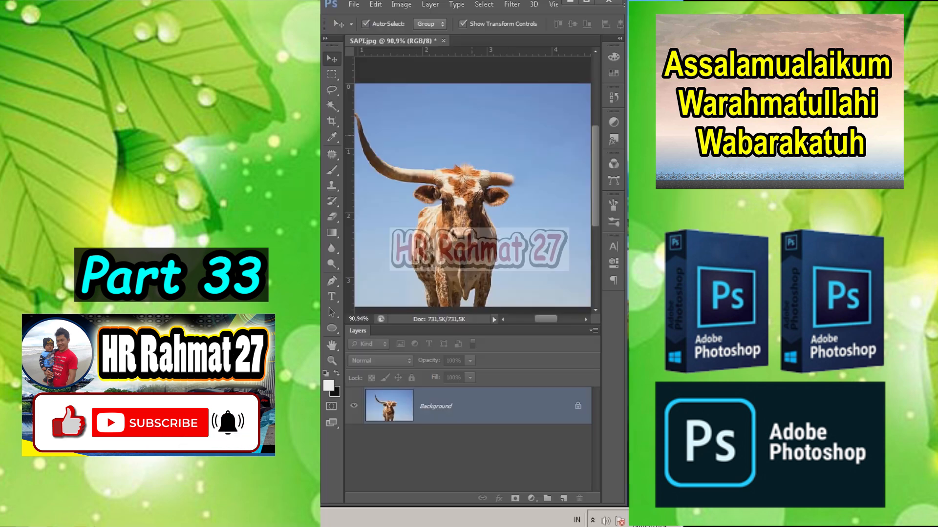
- Duplicate the Background layer of the longhorn cow photo as Background copy
scroll(460, 210, "up", 2)
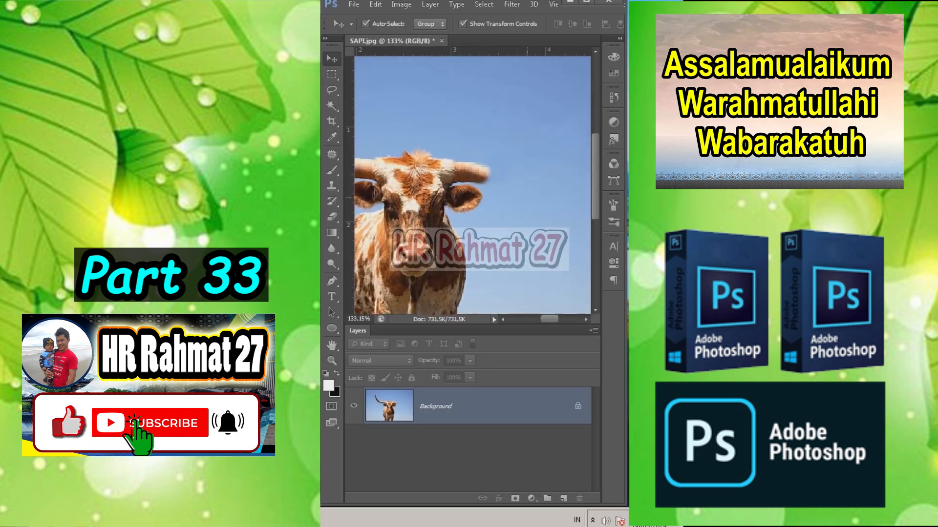
right_click(438, 406)
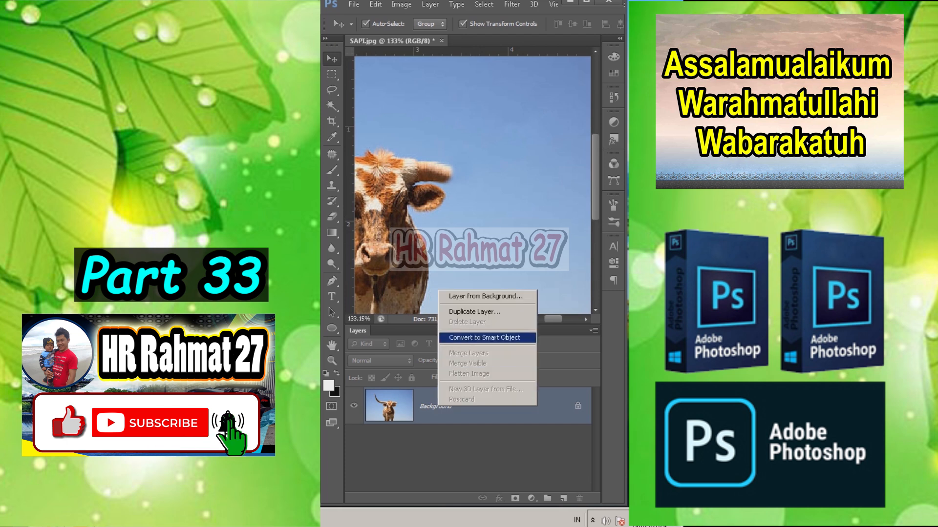
left_click(474, 312)
left_click(603, 149)
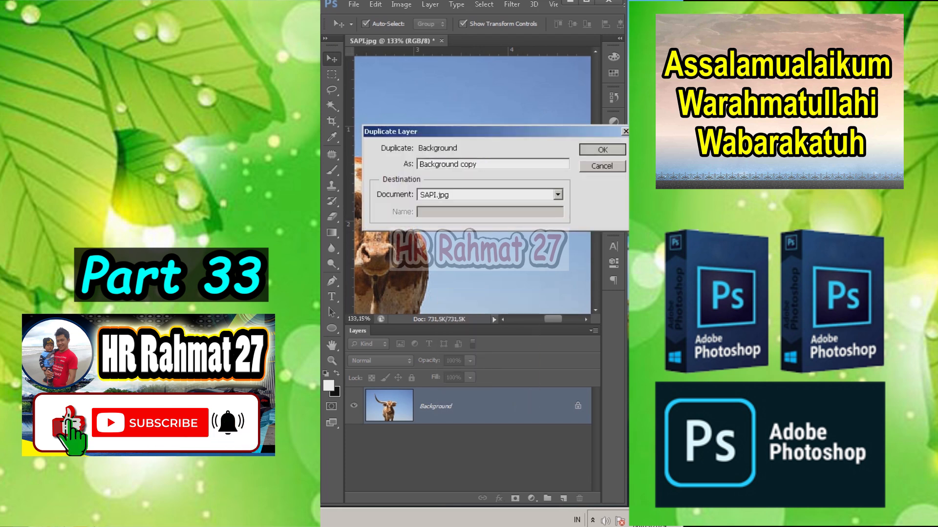
- Activate the Clone Stamp Tool and show the Clone Source settings
left_click(332, 186)
left_click(331, 186)
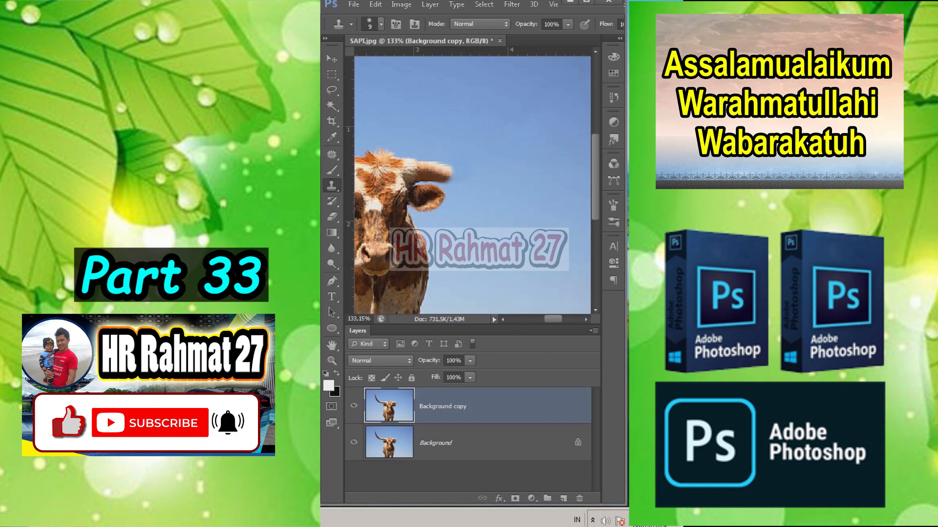
left_click_drag(321, 195, 252, 195)
left_click(519, 4)
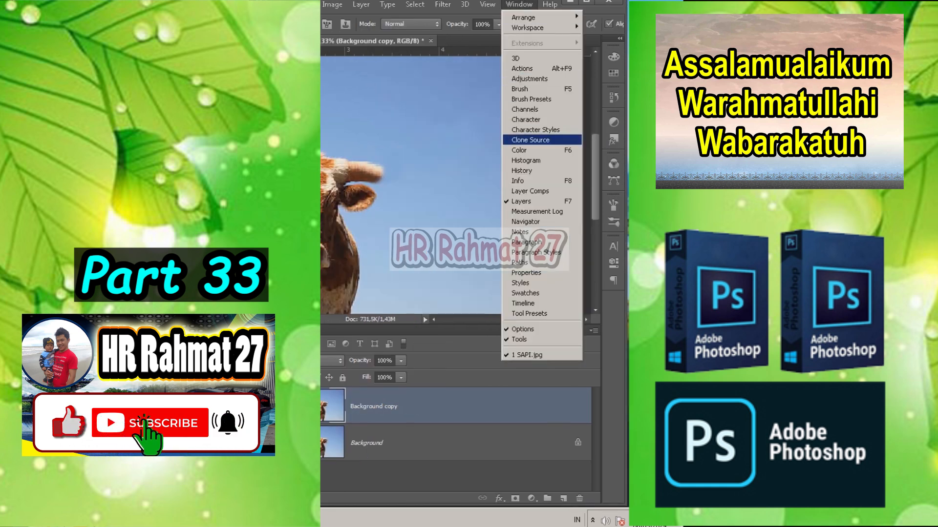
left_click(529, 140)
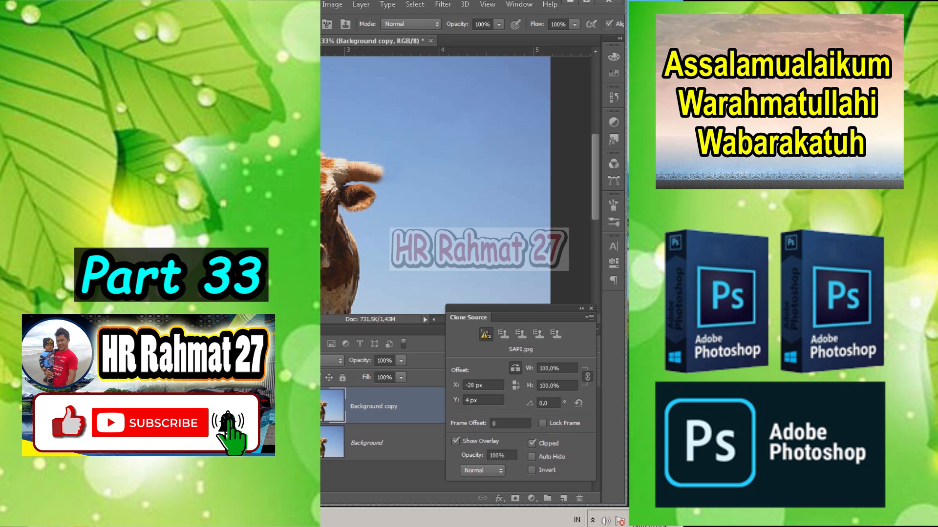
left_click_drag(254, 195, 321, 195)
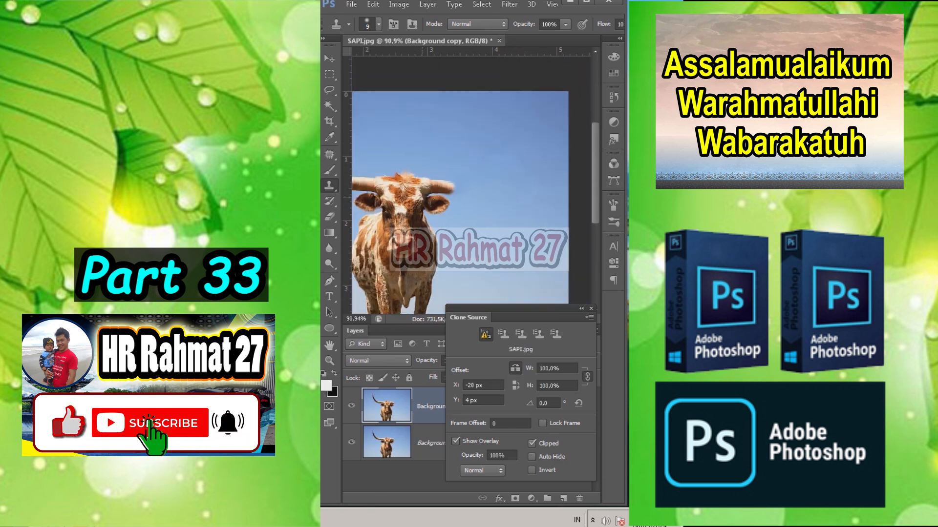
- Sample the cow's head and, with an enlarged Clone Stamp brush, paint a mirrored copy of the intact horn over the broken one
scroll(401, 178, "up", 2)
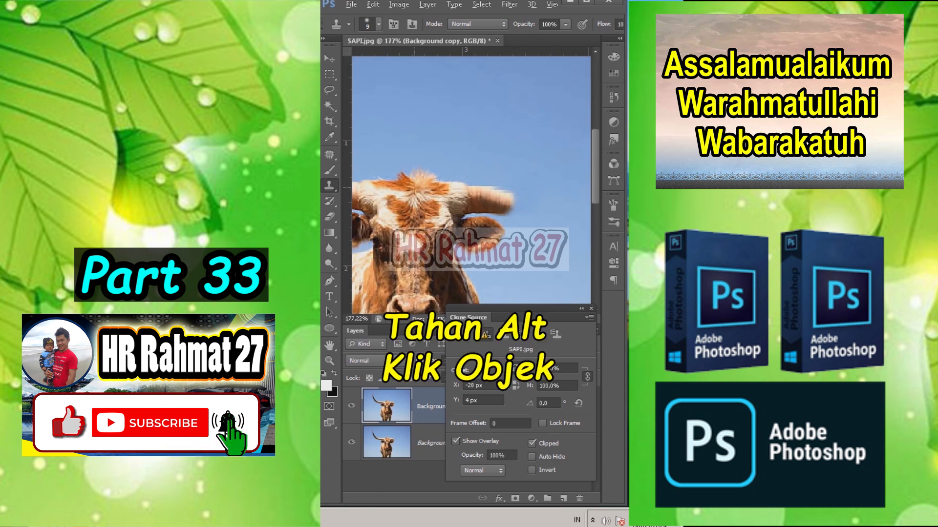
left_click(404, 185, "alt")
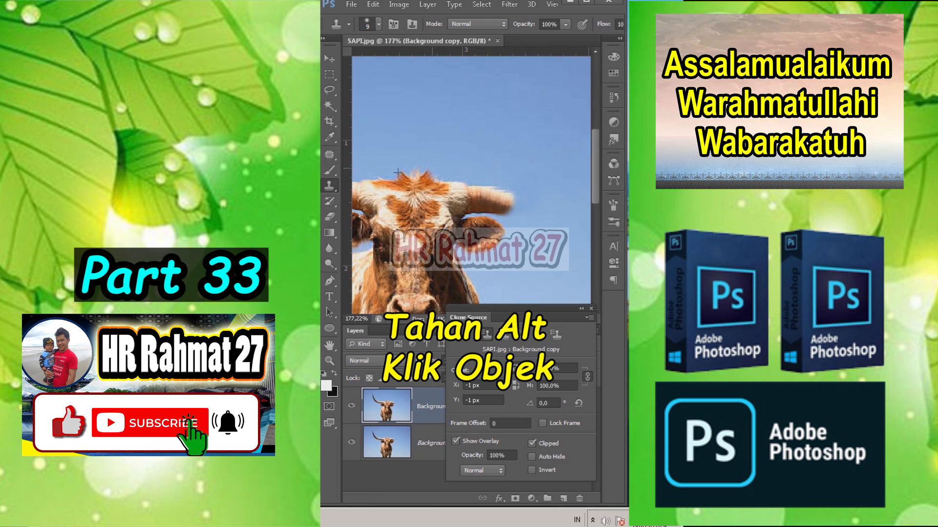
scroll(397, 171, "down", 2)
key("bracketright")
key("bracketright")
key("bracketright")
left_click(459, 194)
mouse_move(490, 200)
left_mouse_down()
mouse_move(502, 201)
mouse_move(471, 211)
mouse_move(532, 189)
mouse_move(545, 167)
left_mouse_up()
scroll(502, 198, "down", 5)
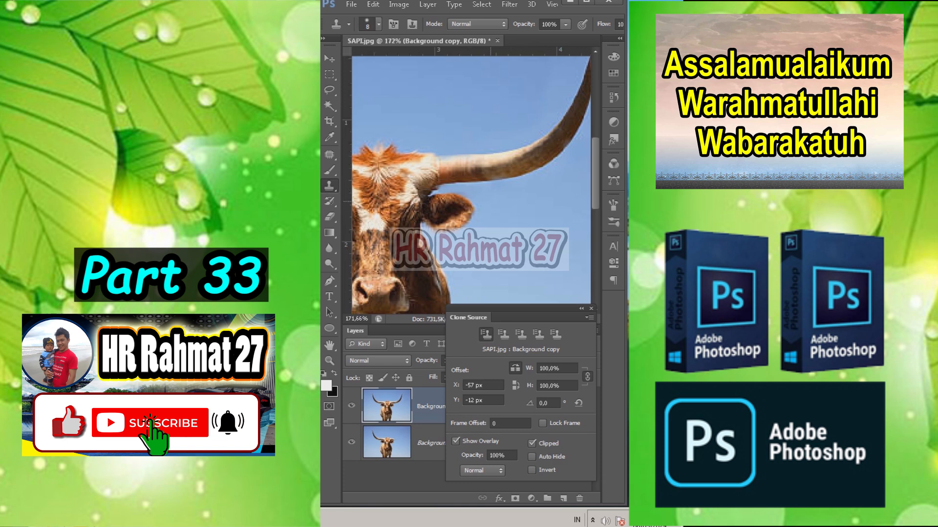
scroll(491, 210, "down", 5)
scroll(492, 222, "down", 3)
left_click(329, 59)
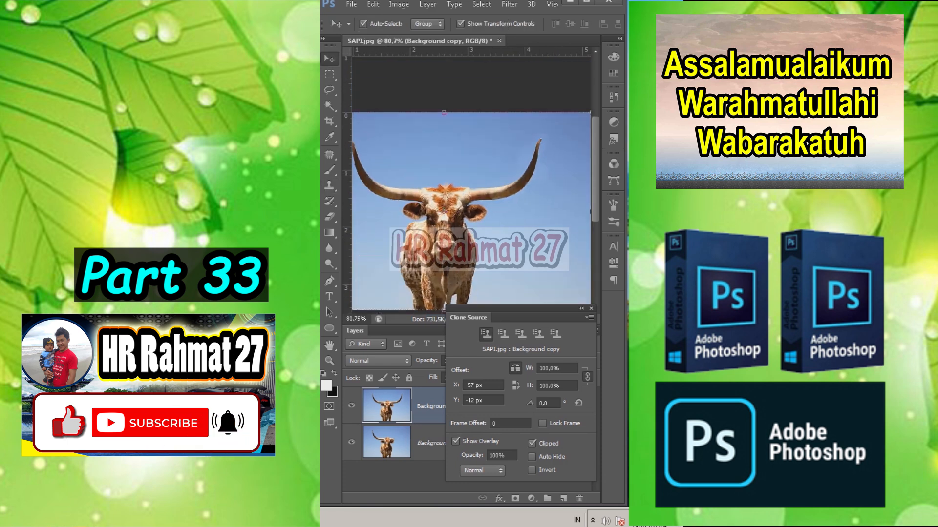
- Close the Clone Source settings and examine the rebuilt horn, toggling Background copy's visibility to compare it with the original
scroll(376, 92, "down", 3)
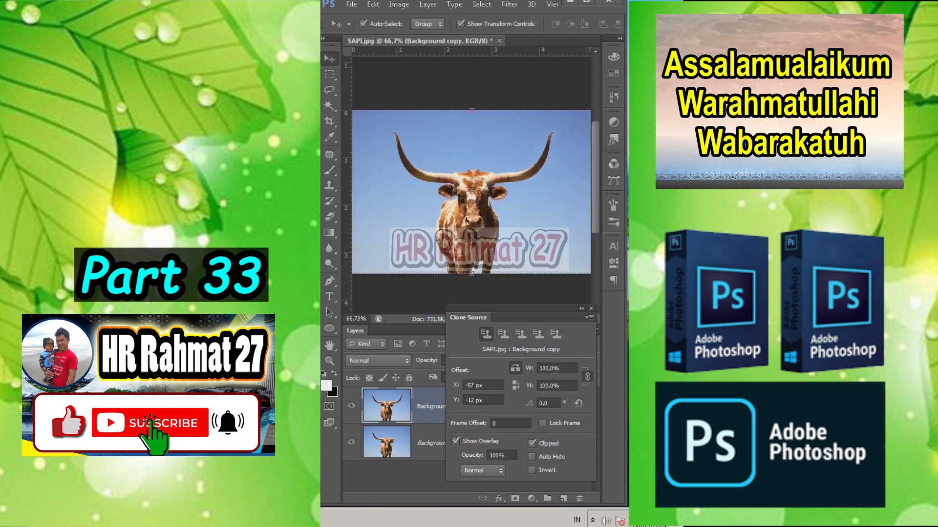
left_click(591, 308)
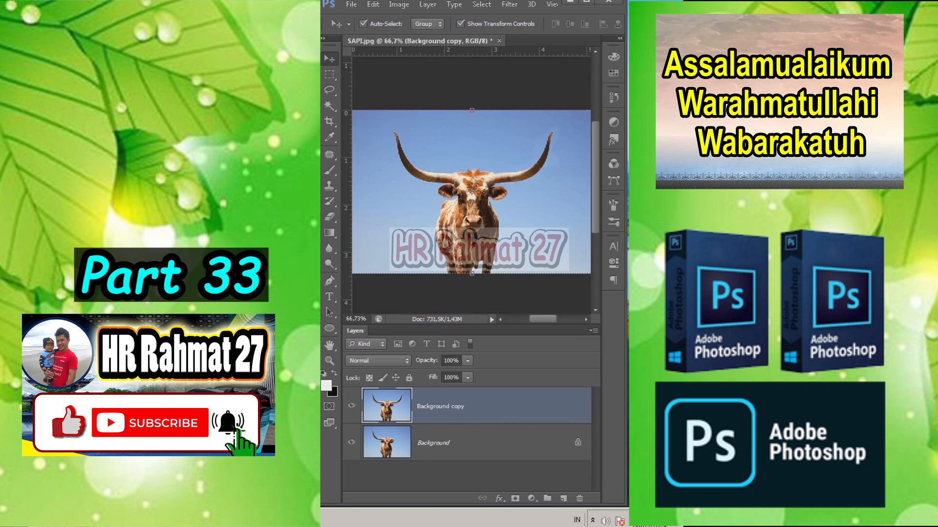
left_click(351, 406)
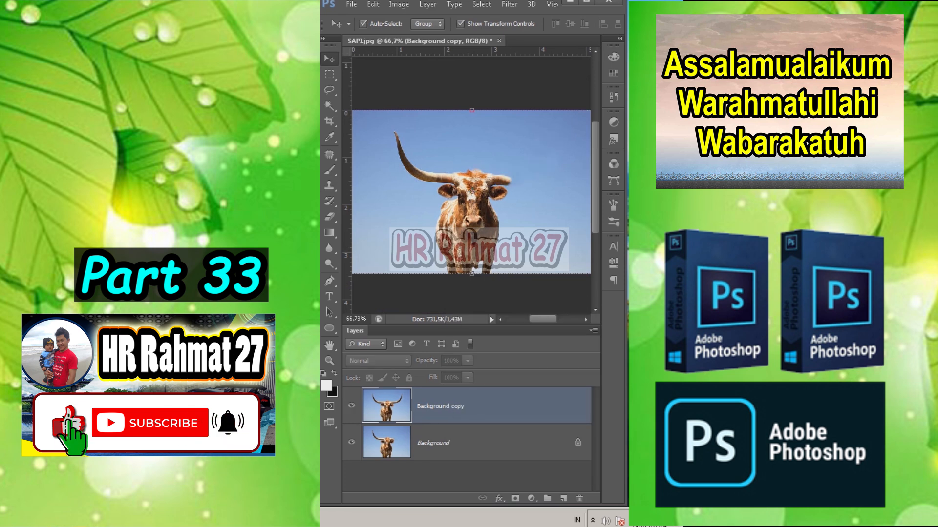
left_click(351, 405)
left_click(351, 406)
left_click(351, 406)
scroll(506, 173, "up", 2)
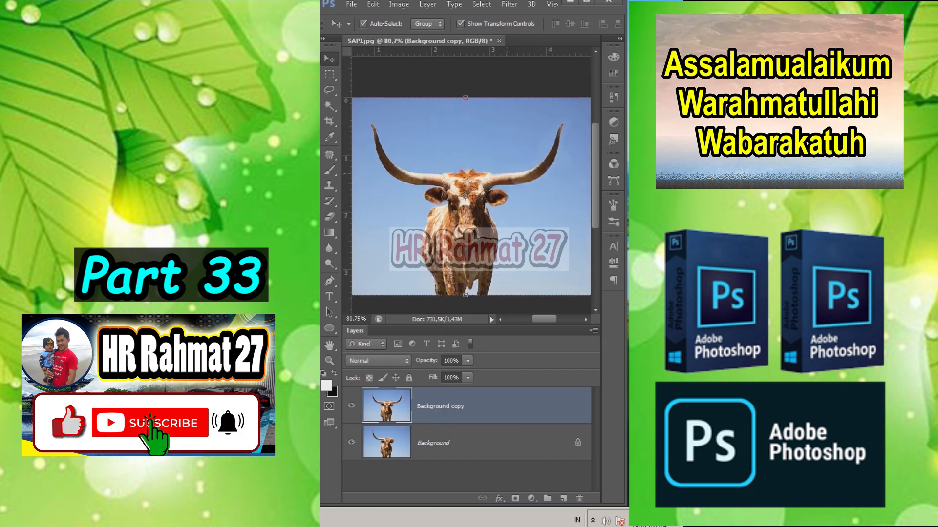
scroll(471, 195, "down", 1)
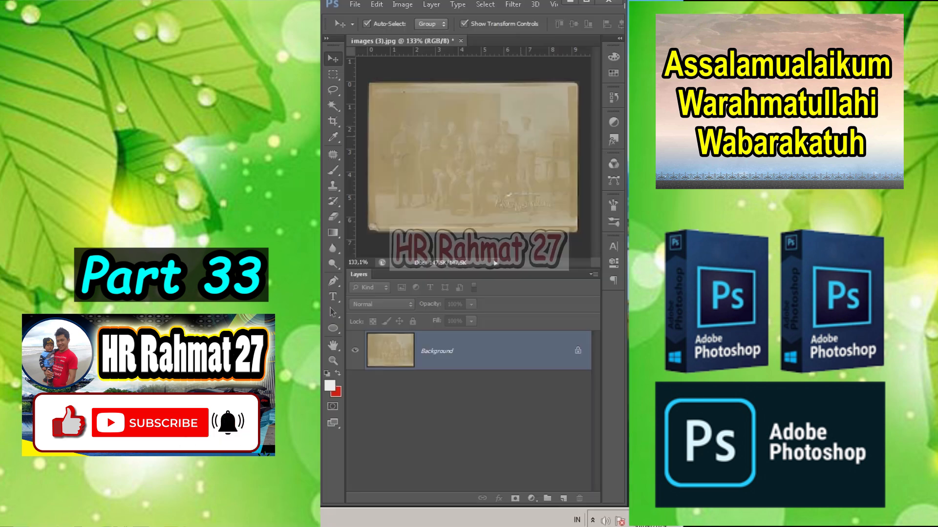
- Add a Levels adjustment layer to the faded group photo and set the Red channel's black input level to 128
left_click(532, 499)
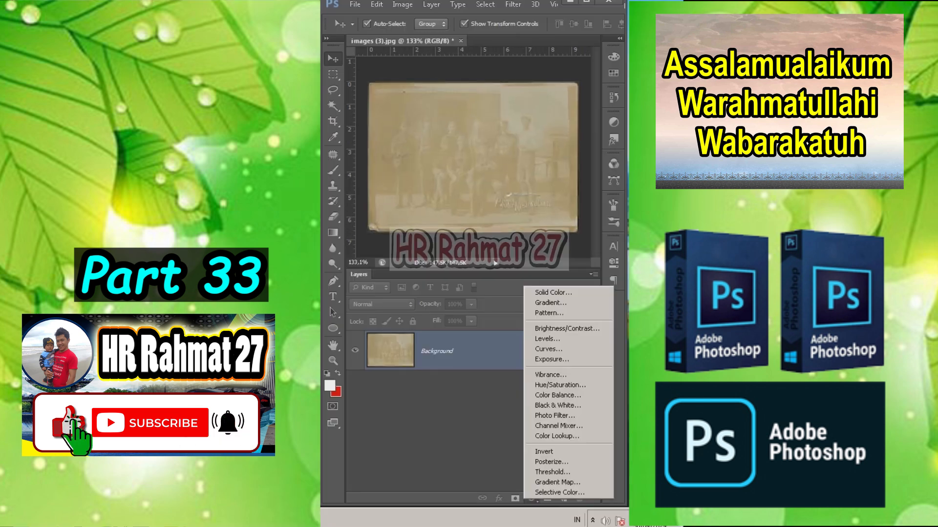
left_click(547, 339)
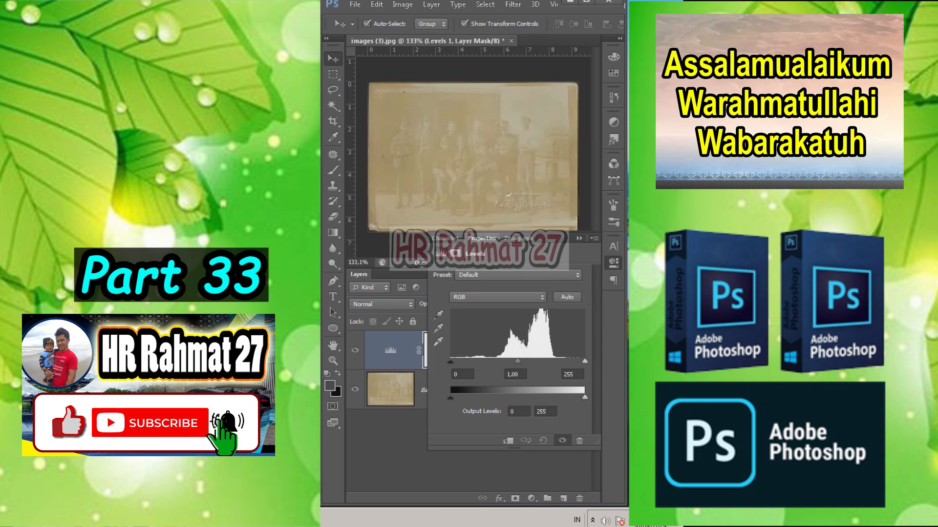
left_click(495, 297)
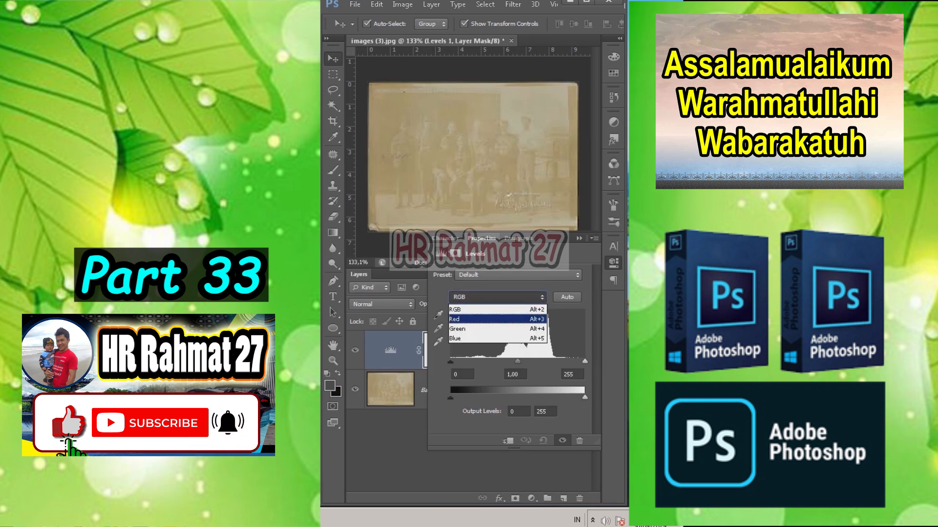
left_click(488, 319)
left_click_drag(451, 362, 517, 362)
- Set the Green channel's black input level to 122, and the Blue channel's black and white input levels to 87 and 217
left_click(497, 297)
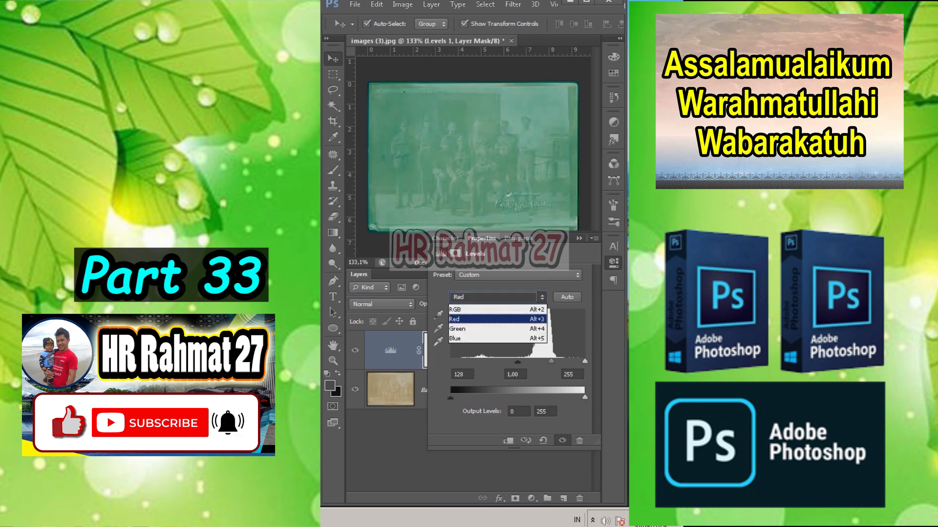
left_click(488, 329)
left_click_drag(450, 362, 514, 362)
left_click(497, 297)
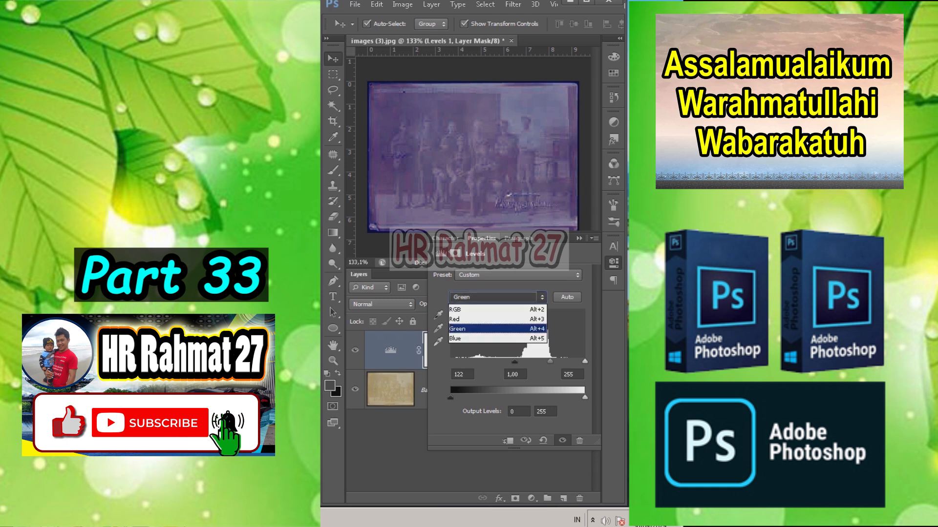
left_click(488, 336)
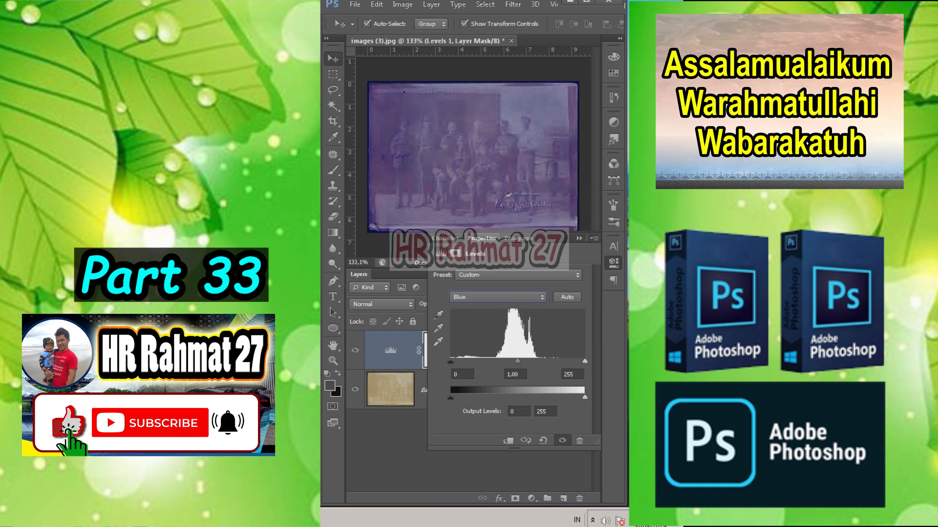
left_click_drag(450, 362, 496, 362)
left_click_drag(585, 362, 563, 362)
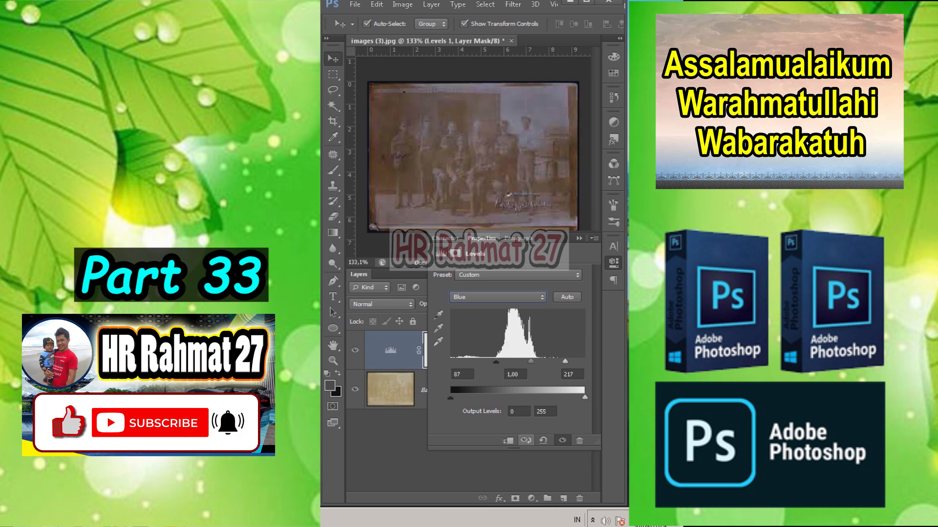
- Close the Levels settings and toggle the Levels 1 layer's visibility to compare the old photo before and after correction
left_click(579, 238)
left_click(355, 350)
left_click(355, 351)
left_click(355, 350)
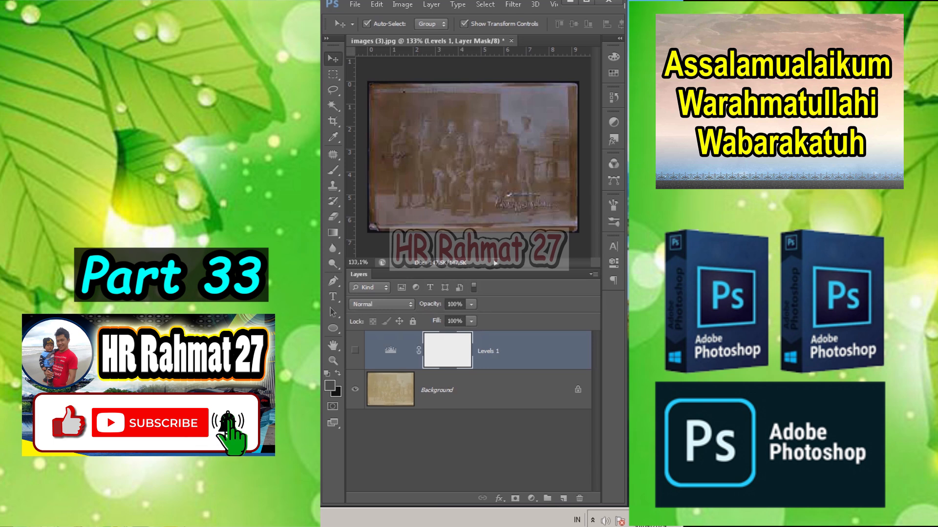
left_click(355, 351)
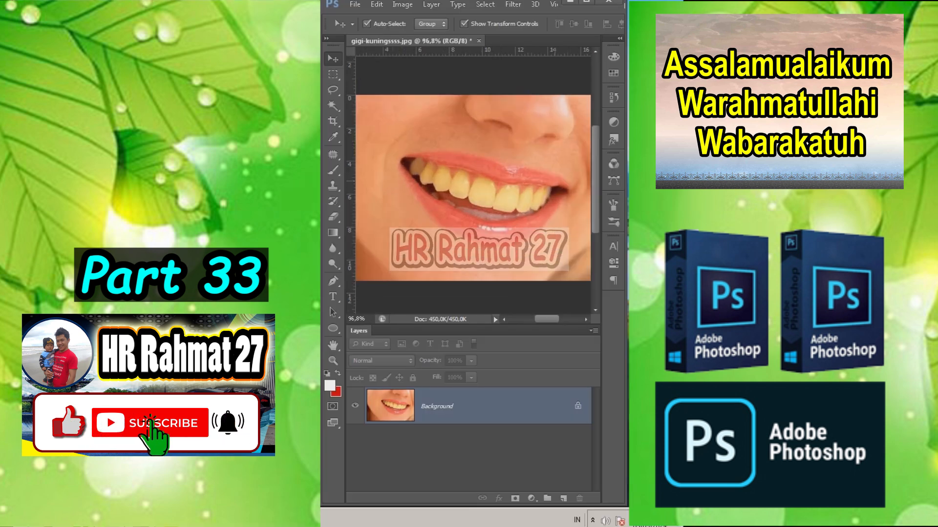
- Outline the yellow teeth in the smile photo with a freehand Lasso selection
left_click(332, 90)
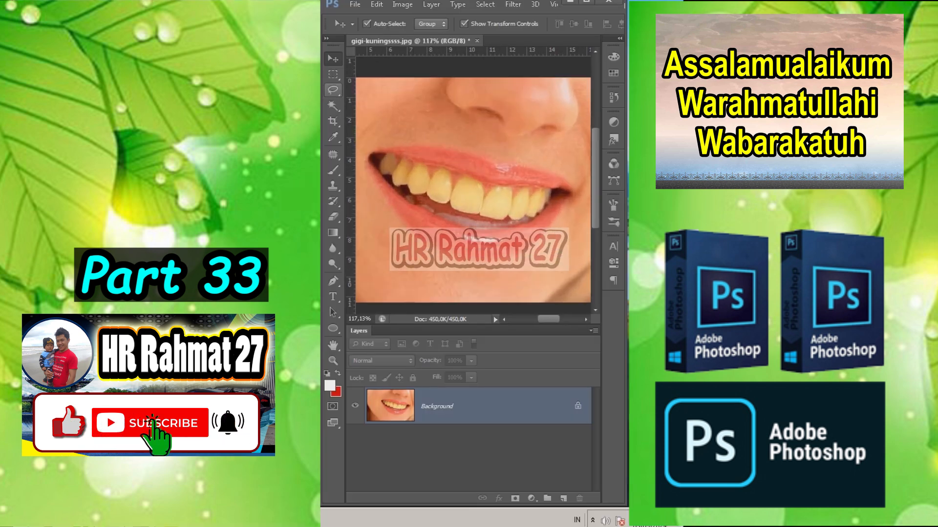
left_click(384, 89)
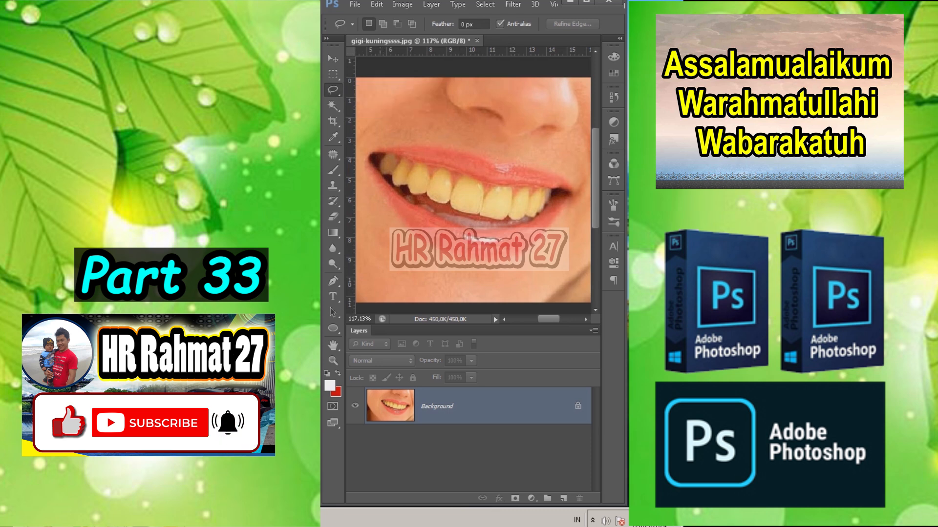
mouse_move(372, 157)
left_mouse_down()
mouse_move(457, 211)
mouse_move(540, 218)
mouse_move(555, 192)
mouse_move(463, 177)
left_mouse_up()
left_click_drag(376, 156, 372, 157)
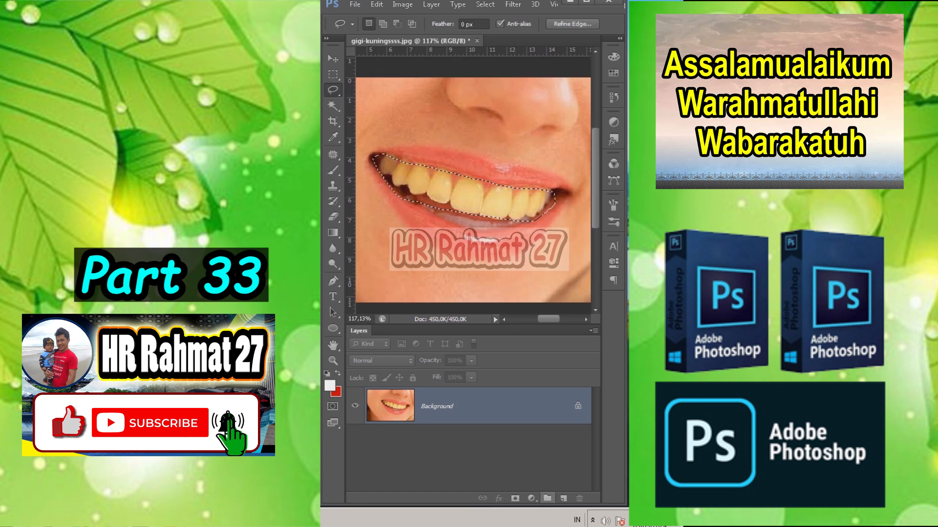
- Add a Hue/Saturation adjustment layer for the selected teeth and lower the Yellows saturation to -100
left_click(531, 498)
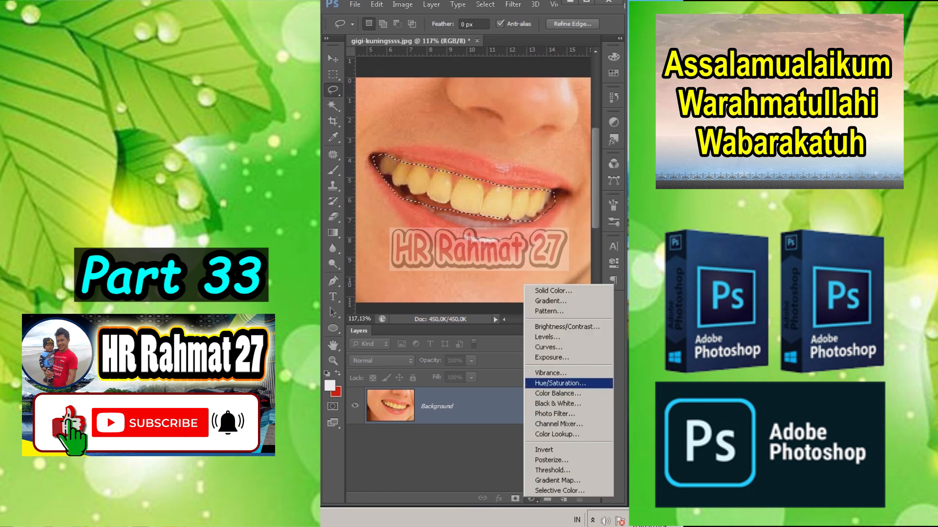
left_click(560, 384)
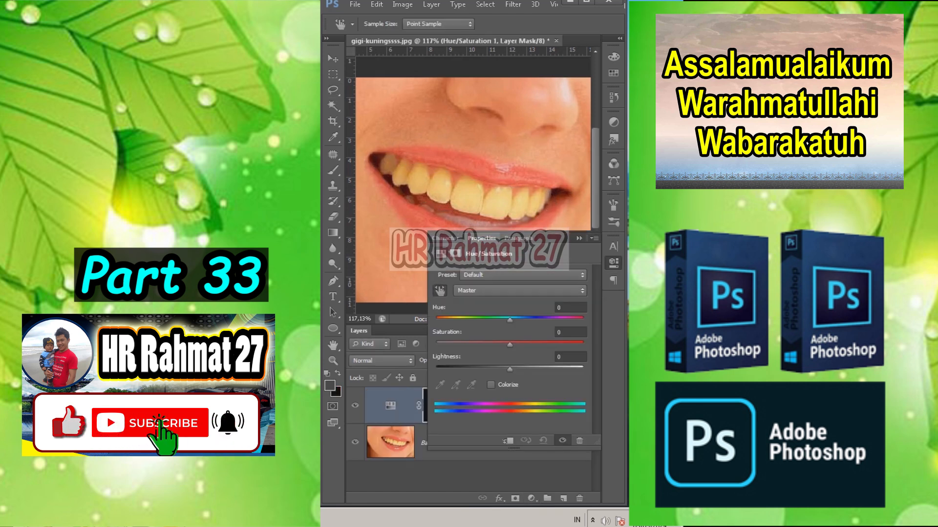
left_click(459, 208)
left_click_drag(507, 345, 402, 344)
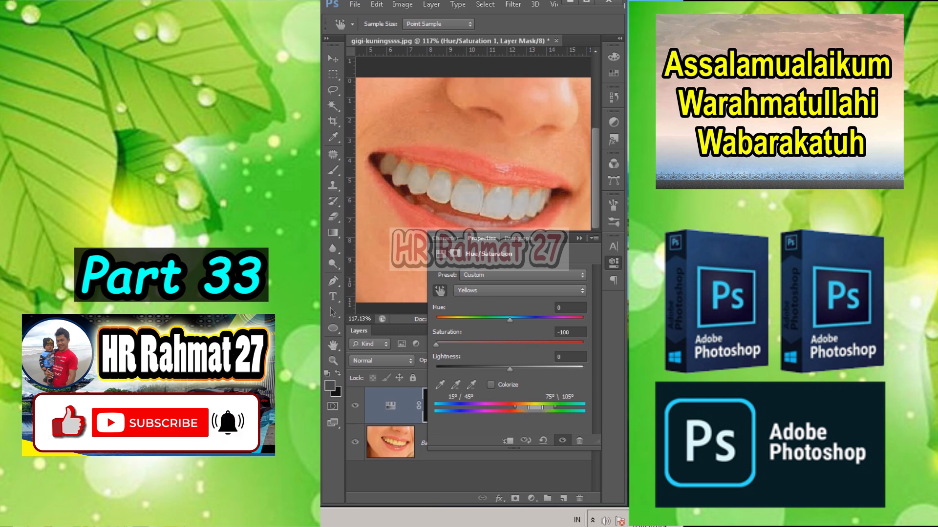
left_click(579, 238)
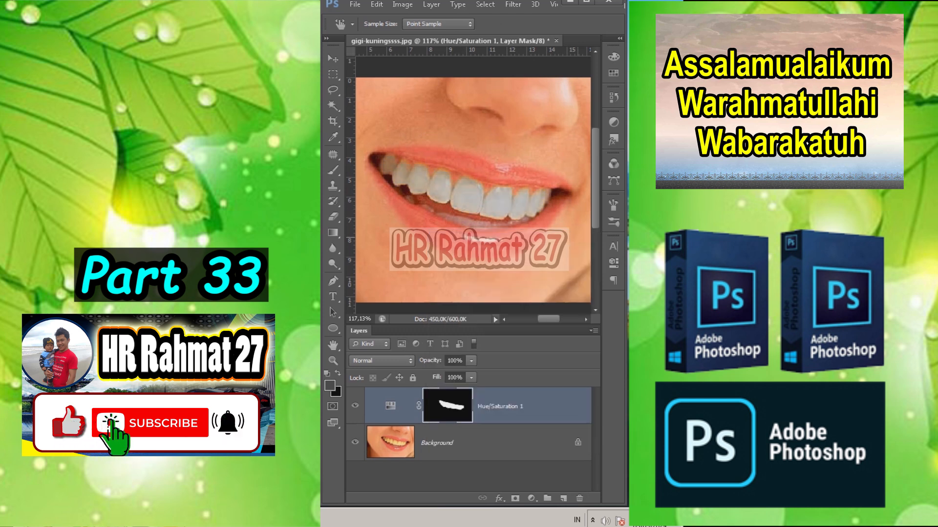
- Toggle the Hue/Saturation 1 layer's visibility to compare the teeth before and after whitening, both close up and in the whole photo
left_click(355, 406)
left_click(355, 406)
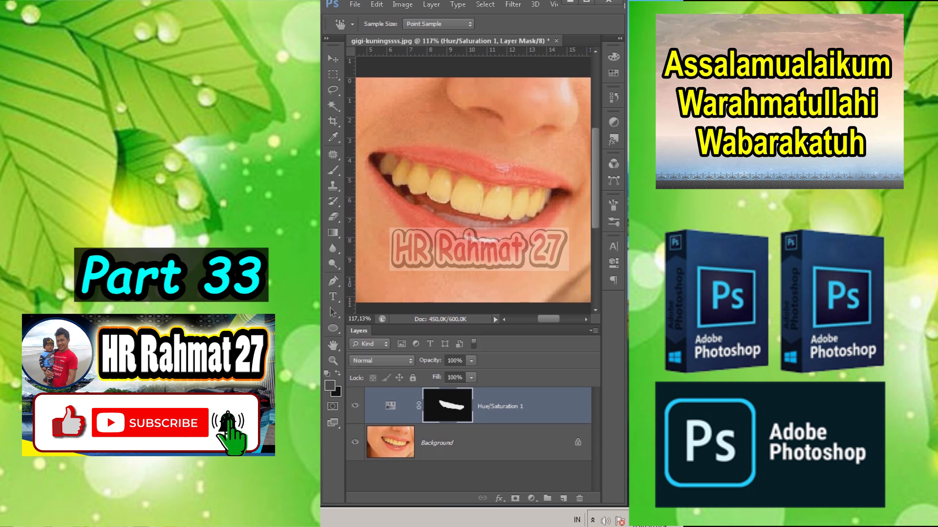
left_click(355, 405)
left_click(355, 405)
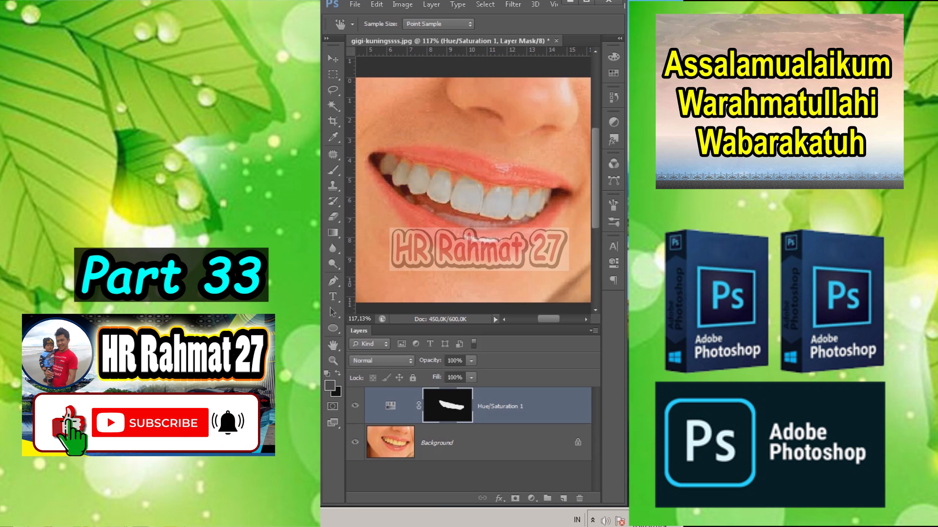
left_click(355, 405)
scroll(468, 222, "down", 8)
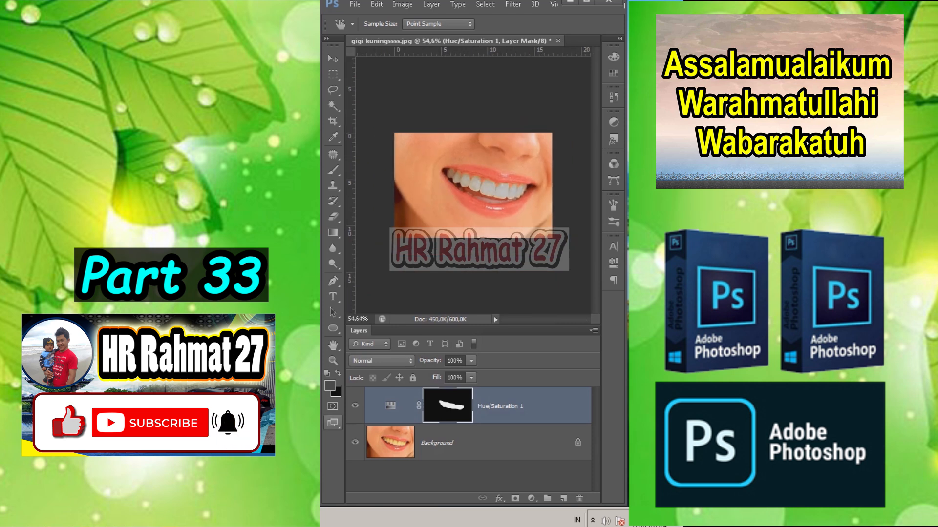
left_click(355, 405)
left_click(355, 405)
left_click(355, 405)
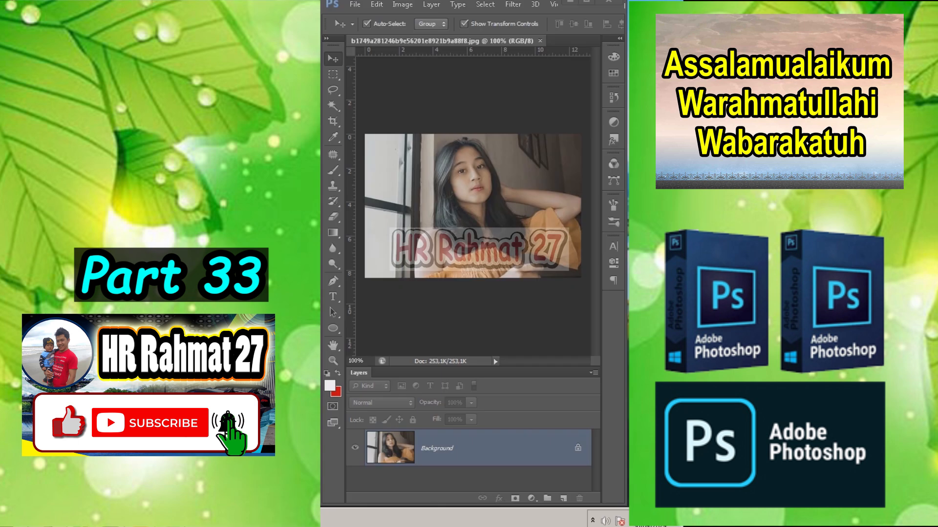
- Apply a Surface Blur to the portrait's Background layer with a radius of 5 pixels and a threshold of 18 levels
scroll(472, 230, "up", 2)
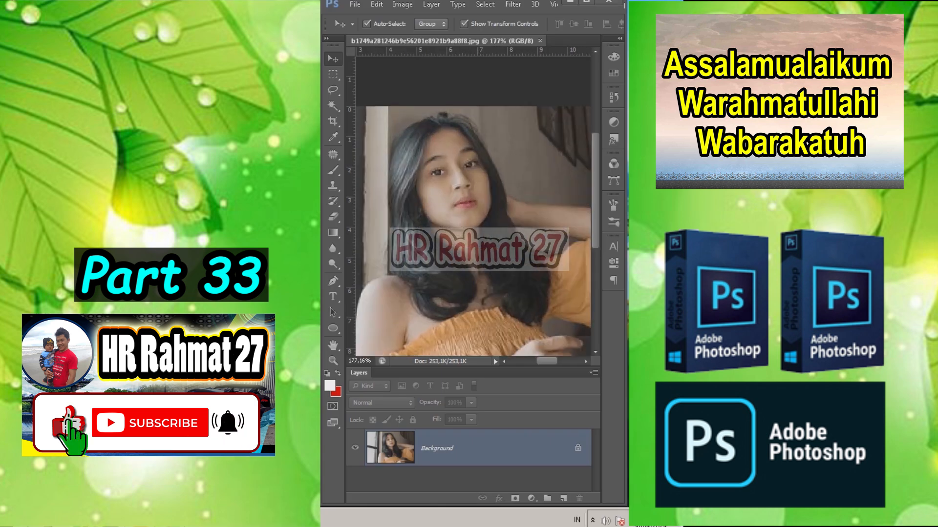
key("alt+t")
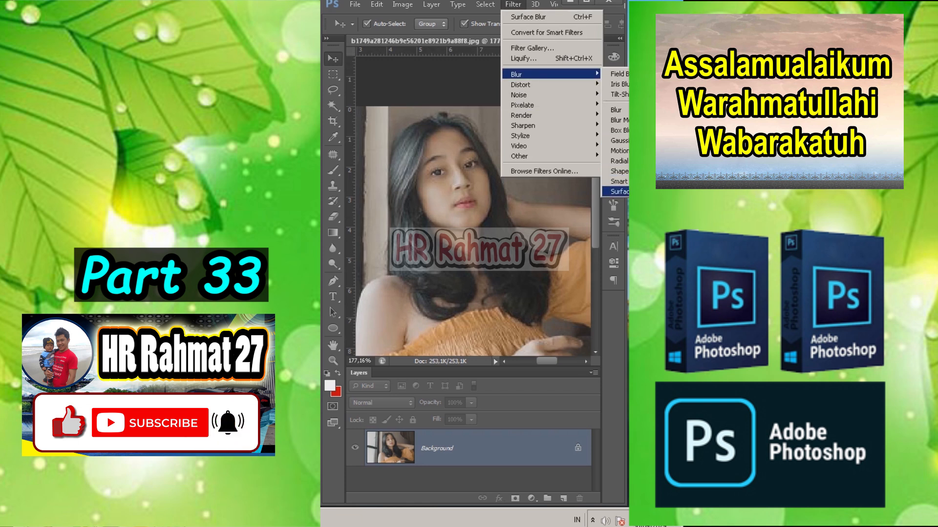
left_click(619, 191)
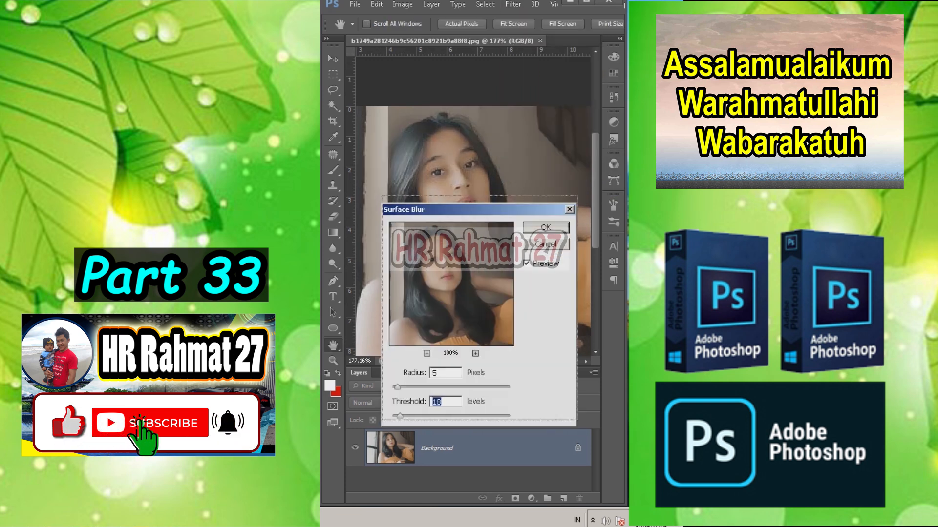
left_click_drag(469, 209, 474, 171)
double_click(440, 334)
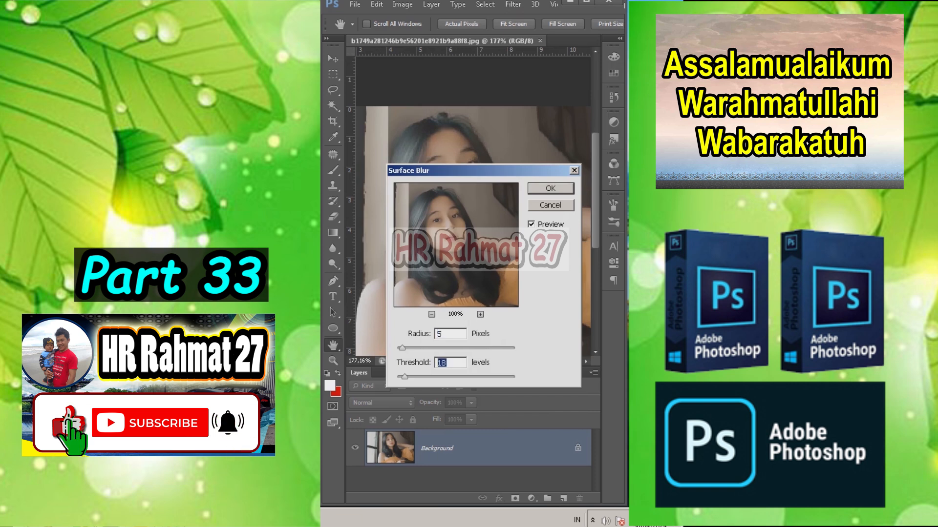
key("Return")
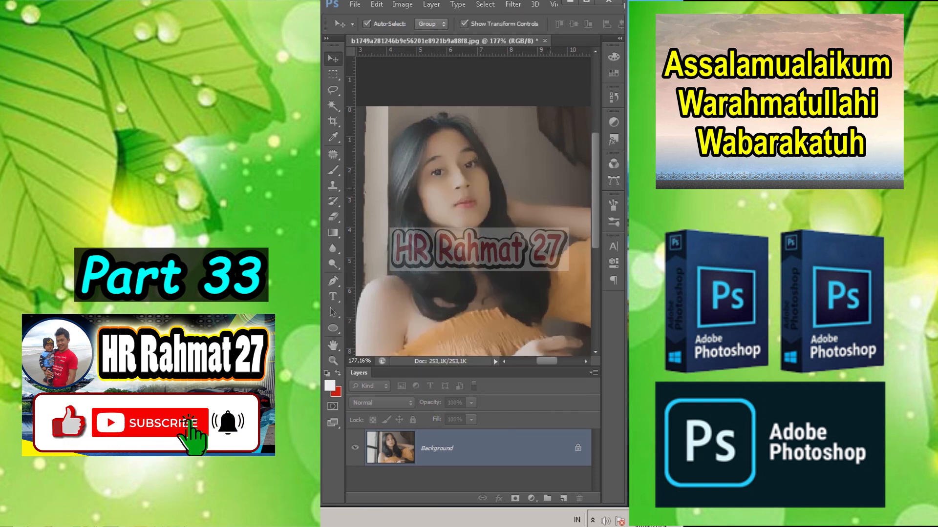
- Examine the smoothed skin on the face, undoing and redoing the Surface Blur to compare
scroll(513, 254, "up", 2)
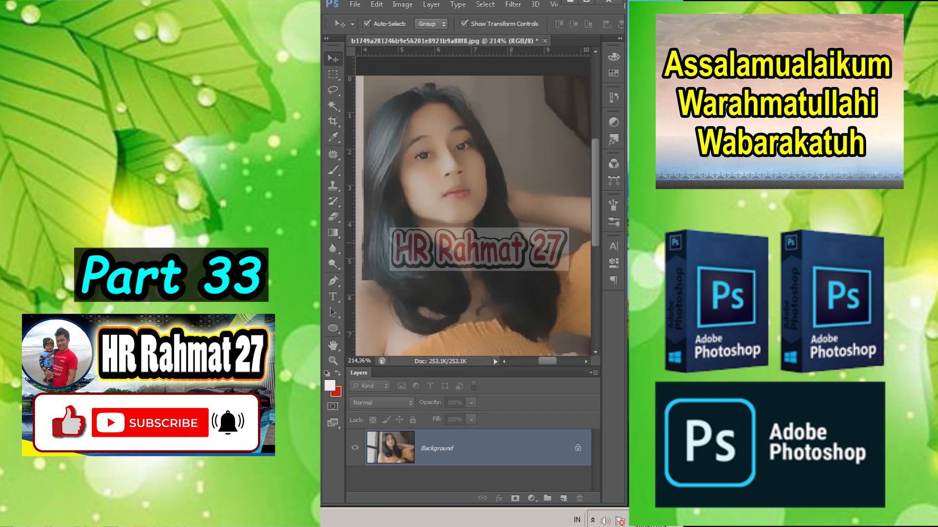
scroll(513, 254, "up", 1)
key("ctrl+z")
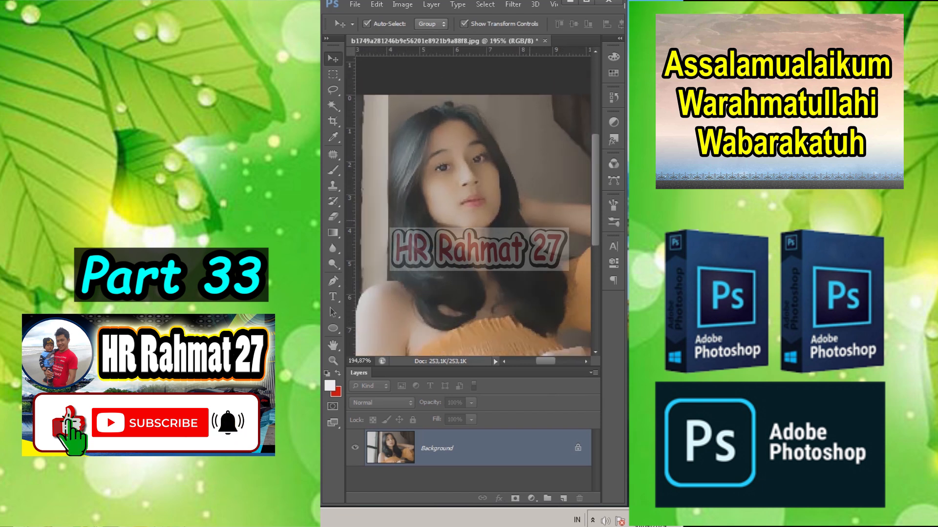
key("ctrl+z")
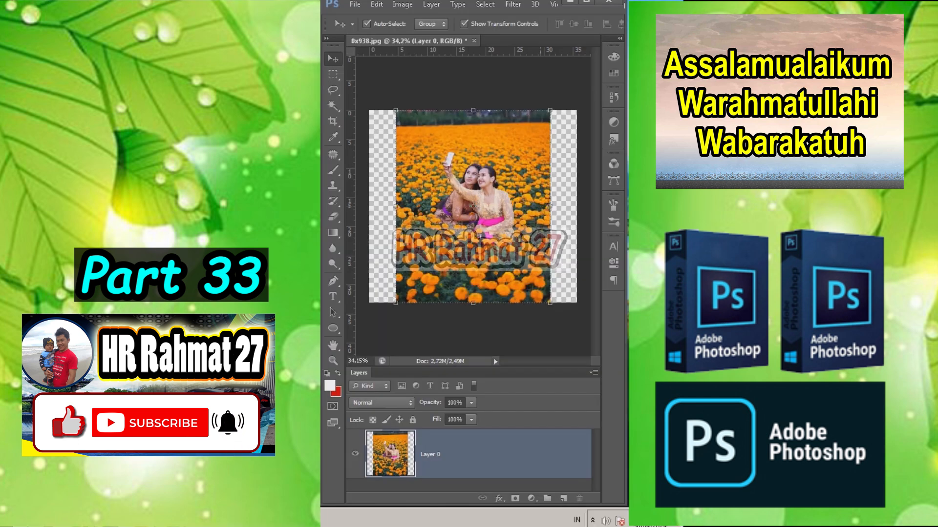
- Try stretching Layer 0 of the flower-field photo horizontally across the transparent sides, and undo the stretch
key("Return")
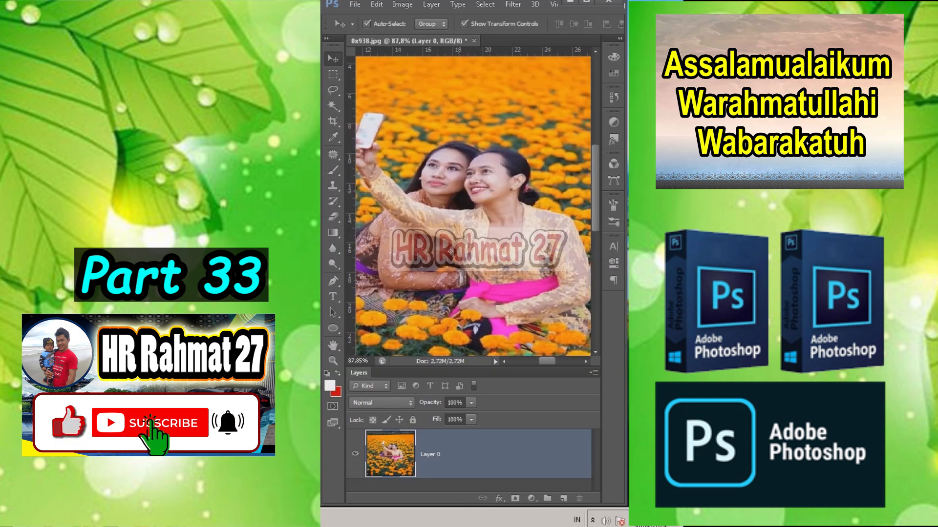
key("ctrl+z")
scroll(473, 205, "down", 10)
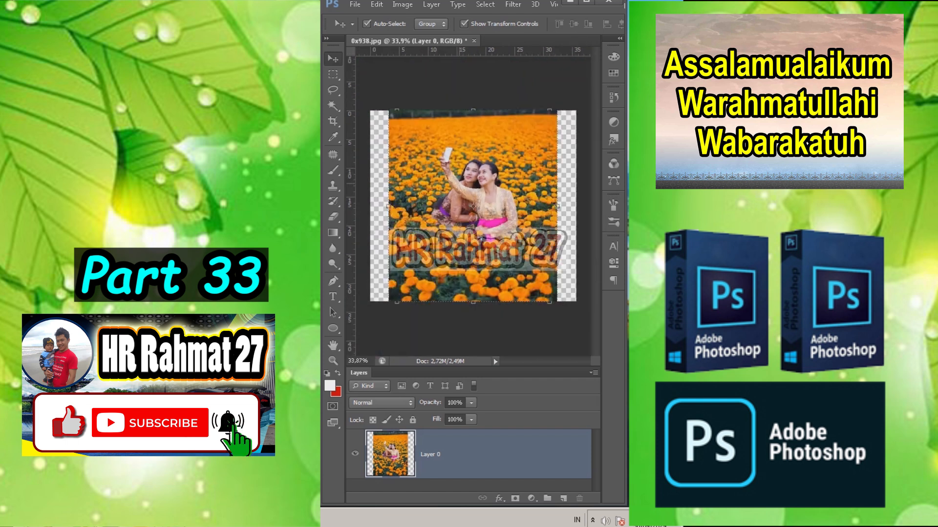
- Select the transparent strip on the photo's right side with a slight overlap and fill it using Content-Aware, Normal mode, 100% opacity
key("m")
scroll(473, 206, "down", 2)
left_click_drag(533, 121, 595, 292)
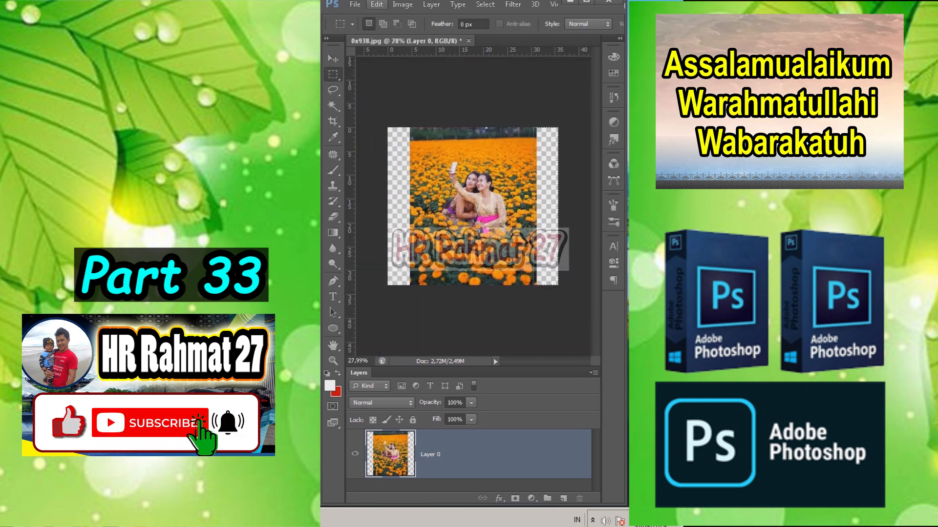
left_click(376, 4)
key("Return")
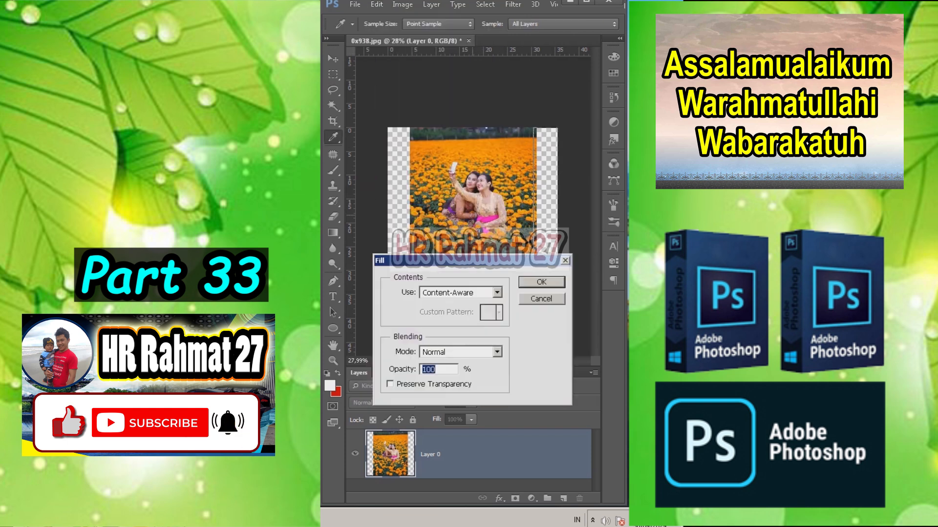
key("Return")
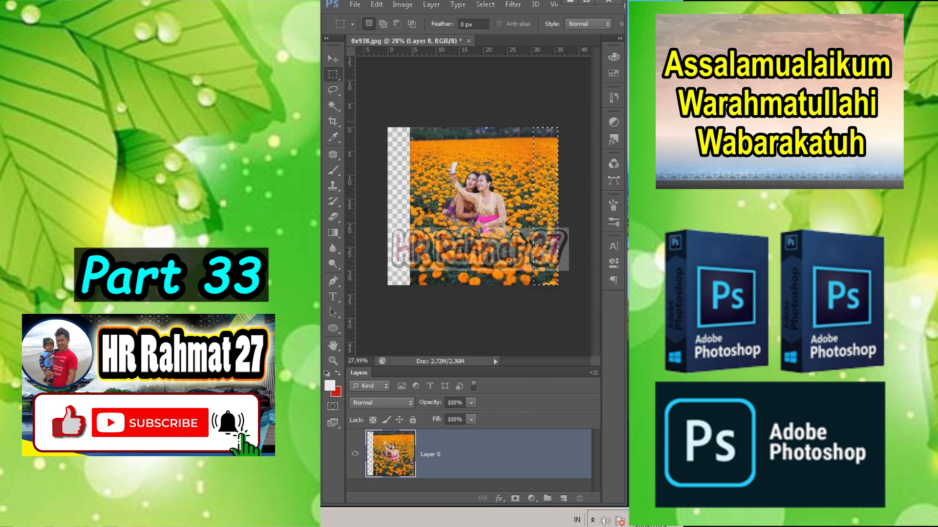
- Select the transparent strip on the photo's left side, overlapping its edge slightly, and fill it with Content-Aware at 100% opacity
key("alt+e")
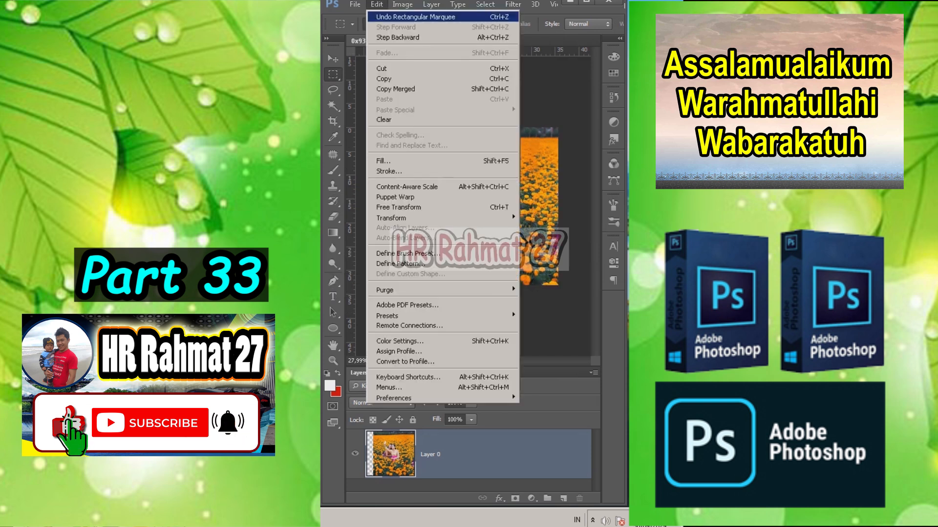
key("Down")
key("Down")
key("Down")
key("Down")
key("Down")
key("Down")
key("Return")
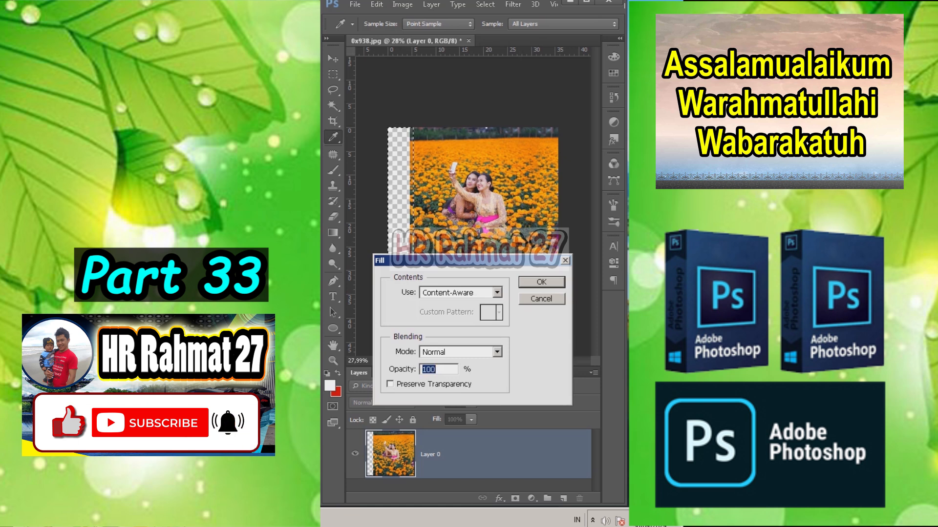
left_click(496, 292)
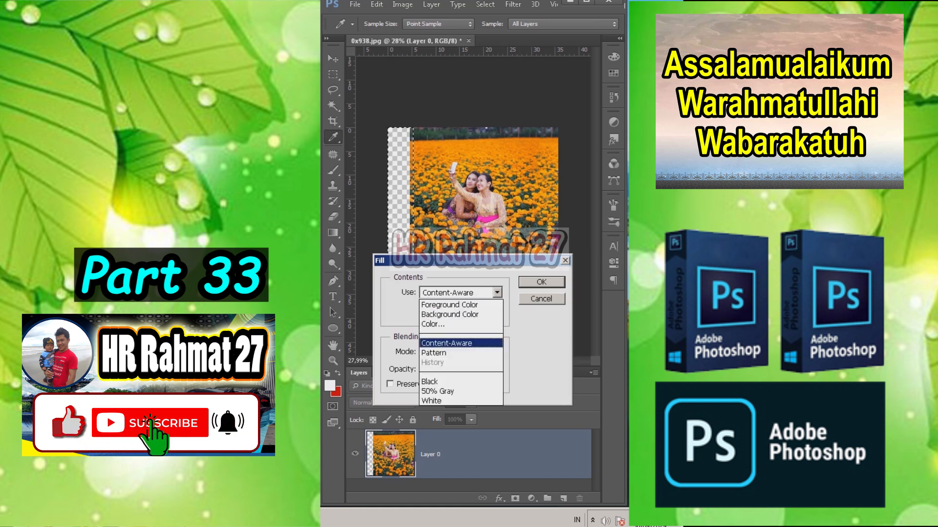
key("Return")
key("Return")
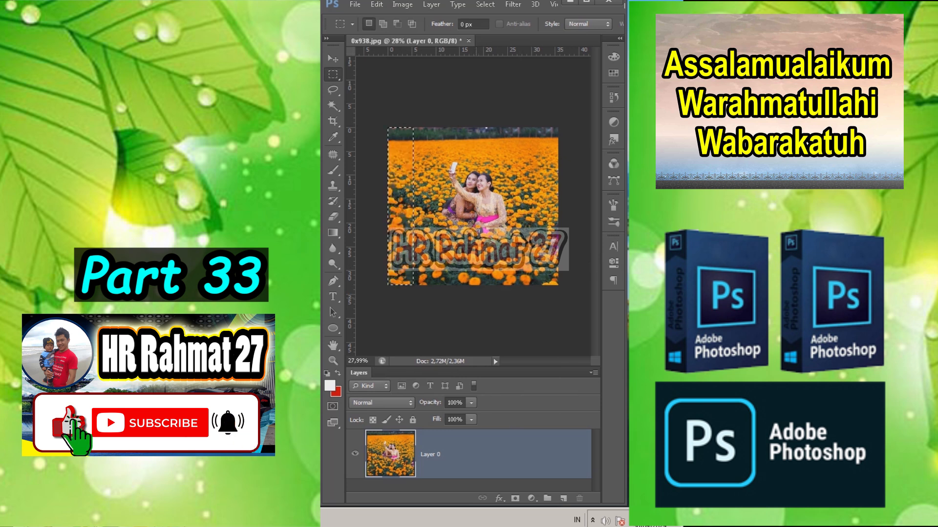
- Clear the marquee selection, deselect Layer 0 and inspect the whole widened flower-field photo
scroll(462, 291, "down", 3)
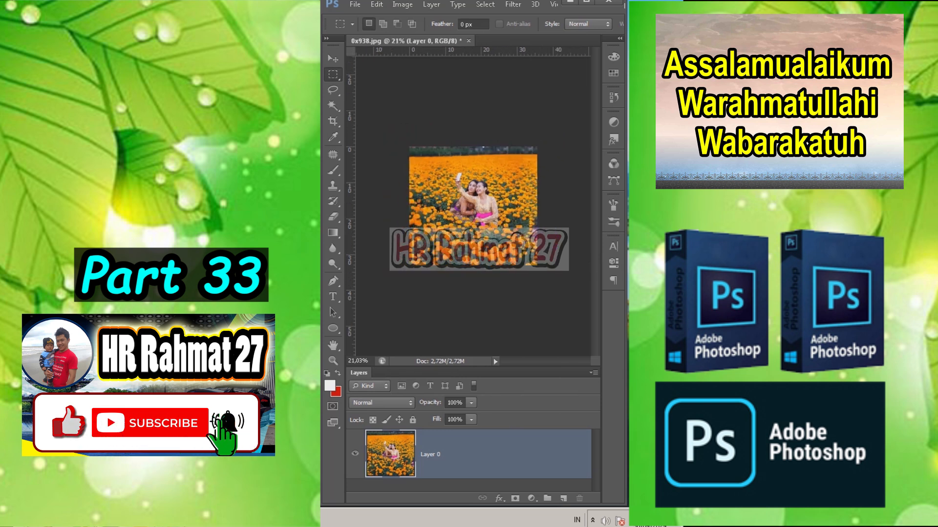
key("v")
left_click(431, 93)
scroll(486, 185, "up", 5)
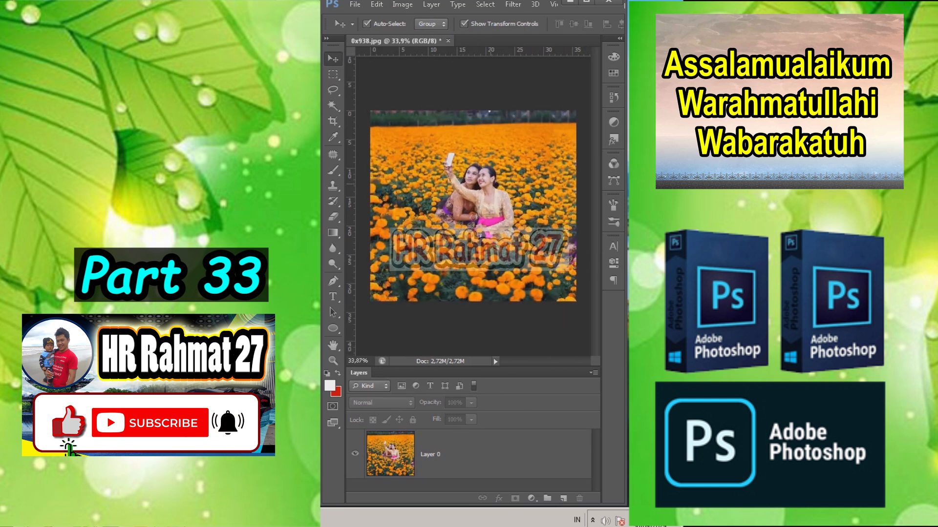